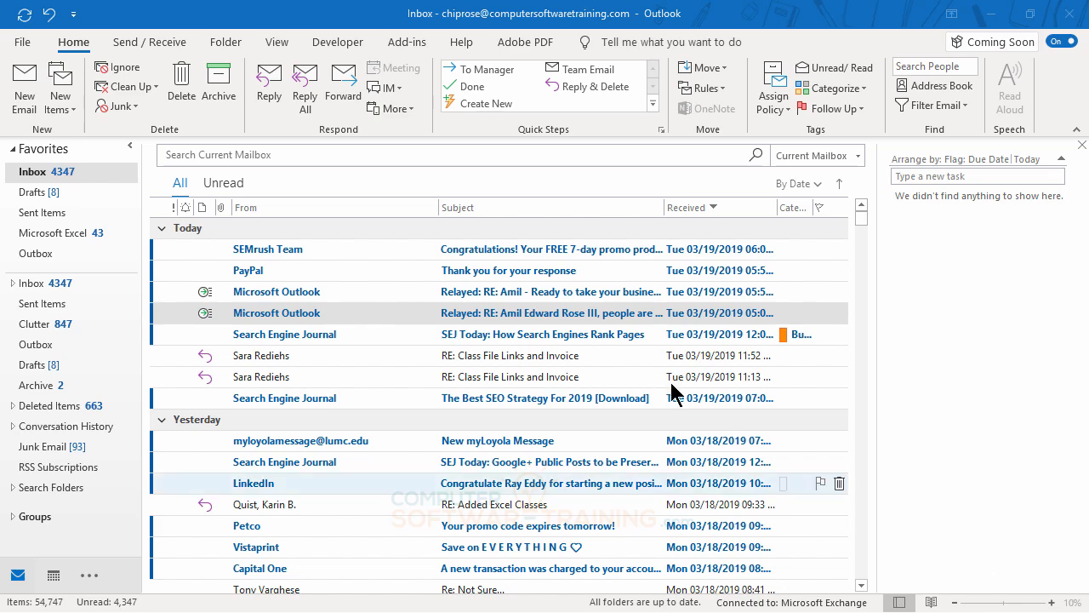
Create a new quick step named Business with Reply as its first action
{"action": "left_click", "coordinate": [475, 103]}
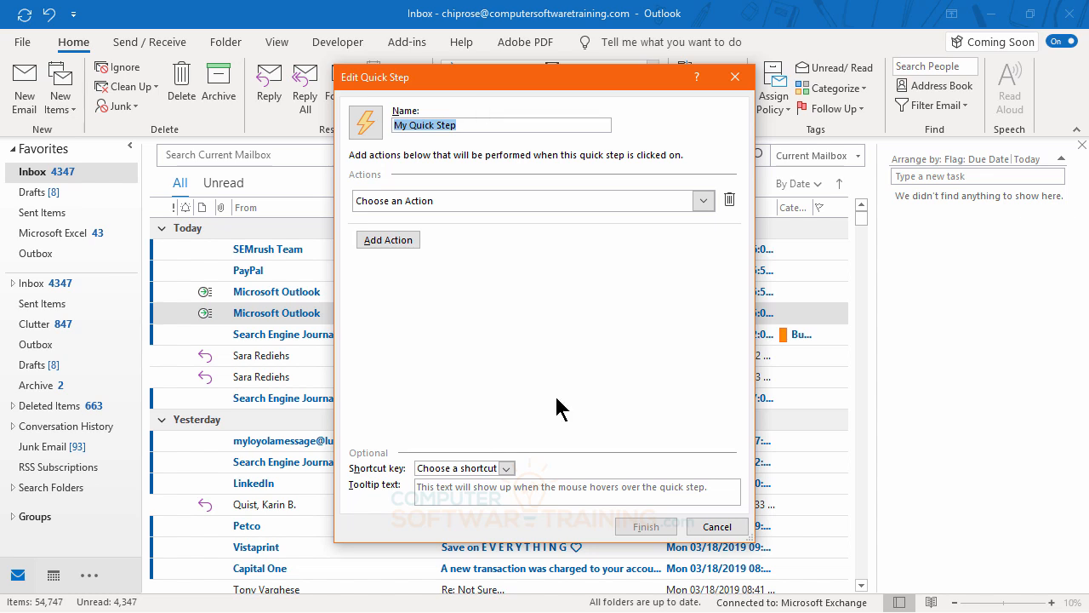
{"action": "type", "text": "Business"}
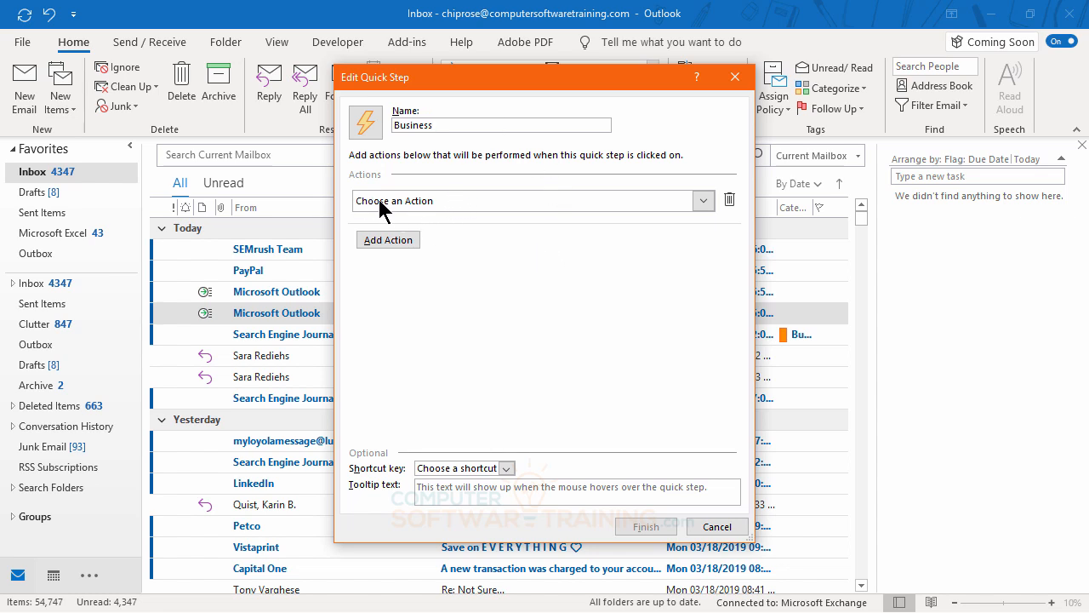
{"action": "left_click", "coordinate": [703, 201]}
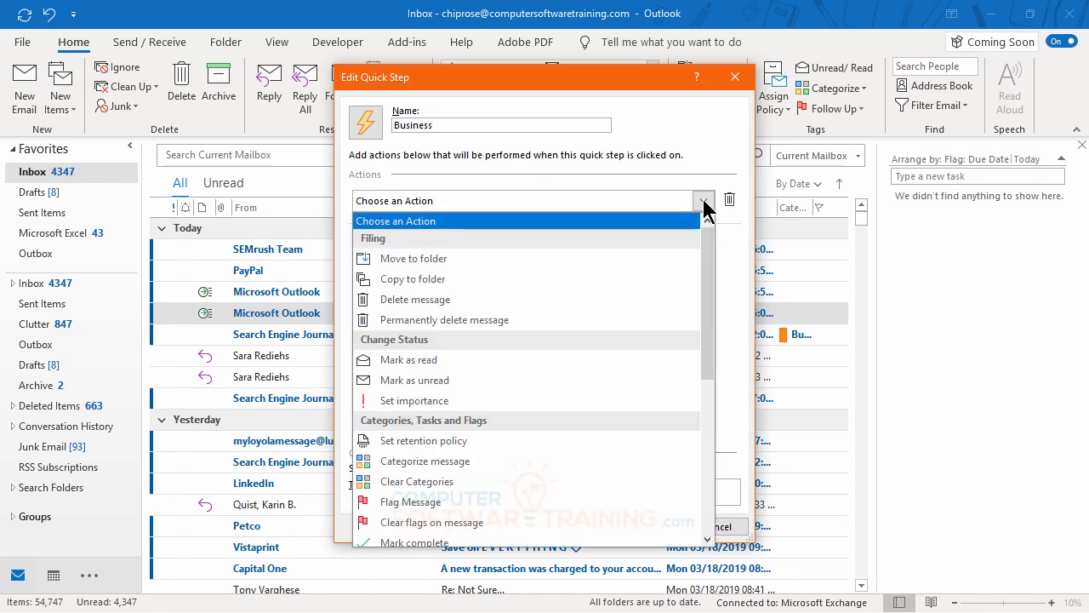
{"action": "scroll", "coordinate": [532, 440], "scroll_direction": "down", "scroll_amount": 3}
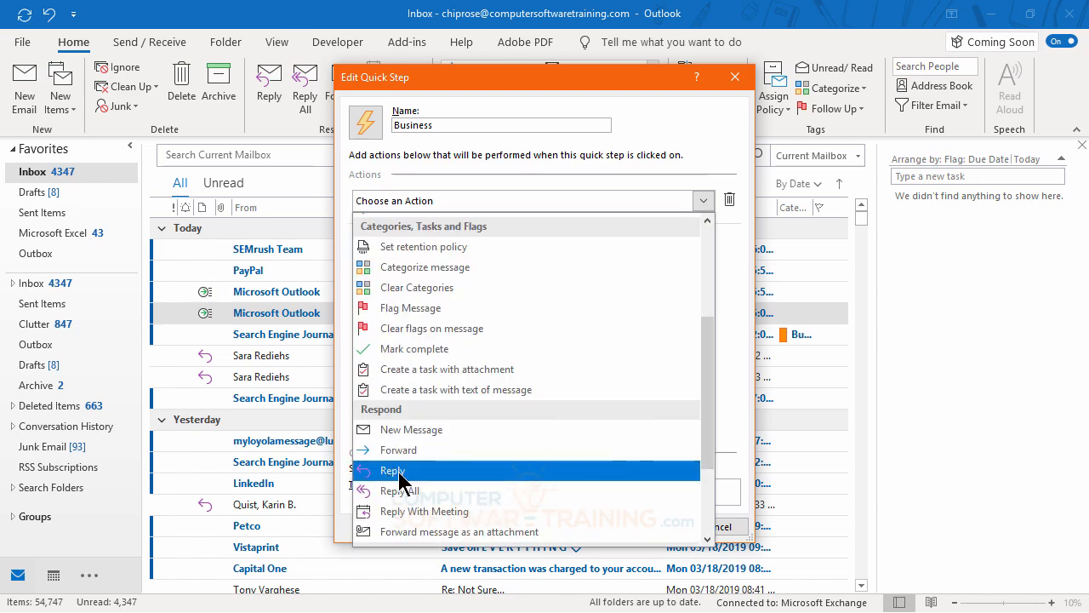
{"action": "left_click", "coordinate": [408, 470]}
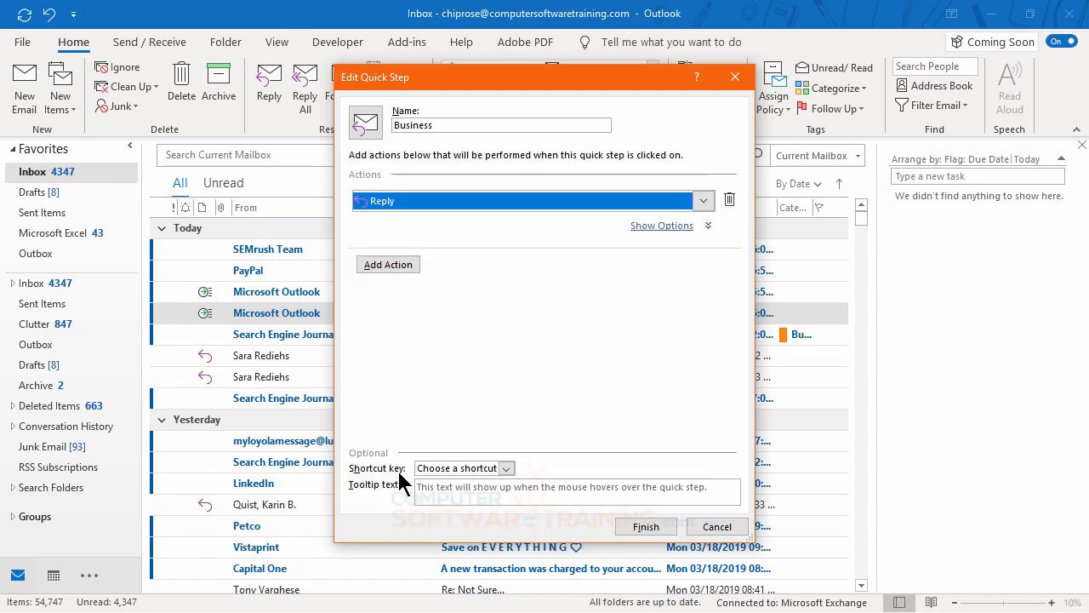
{"action": "left_click", "coordinate": [683, 375]}
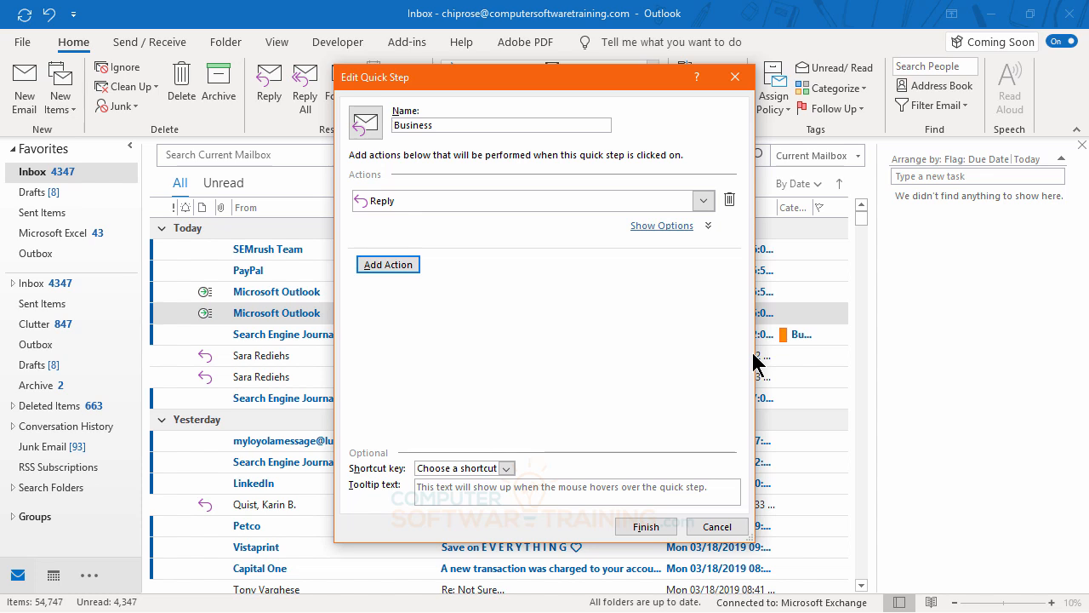
Add a second action to the quick step that moves the message to the Business folder
{"action": "left_click", "coordinate": [388, 266]}
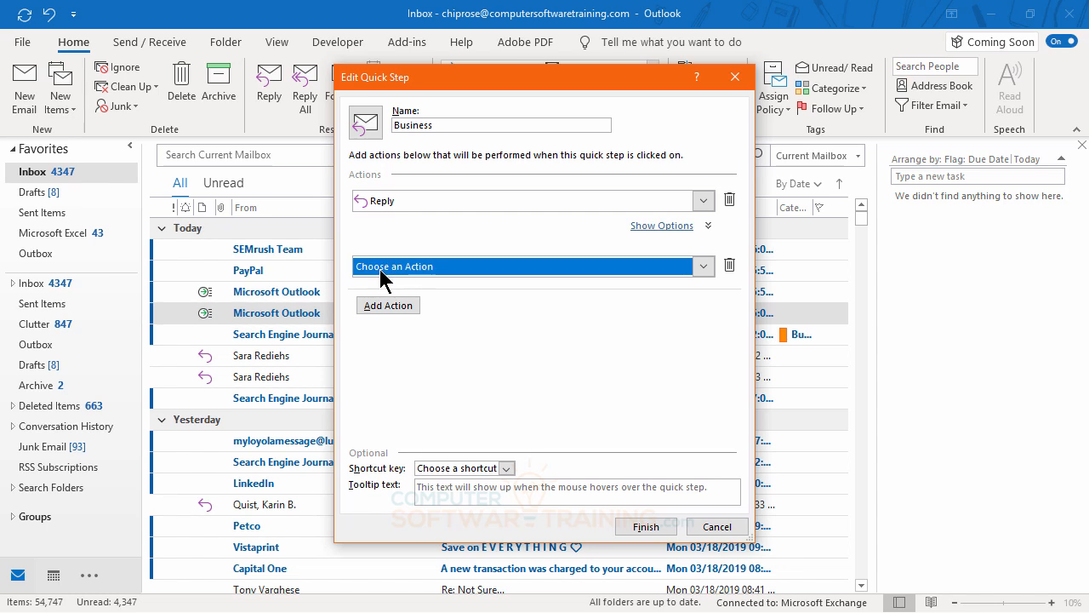
{"action": "left_click", "coordinate": [703, 266]}
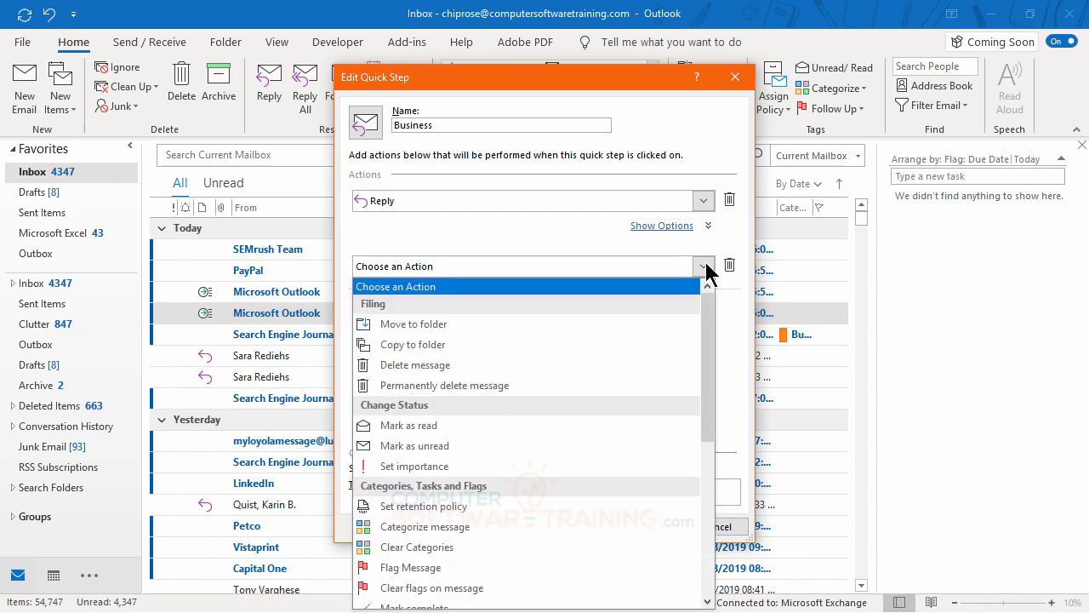
{"action": "left_click", "coordinate": [412, 325]}
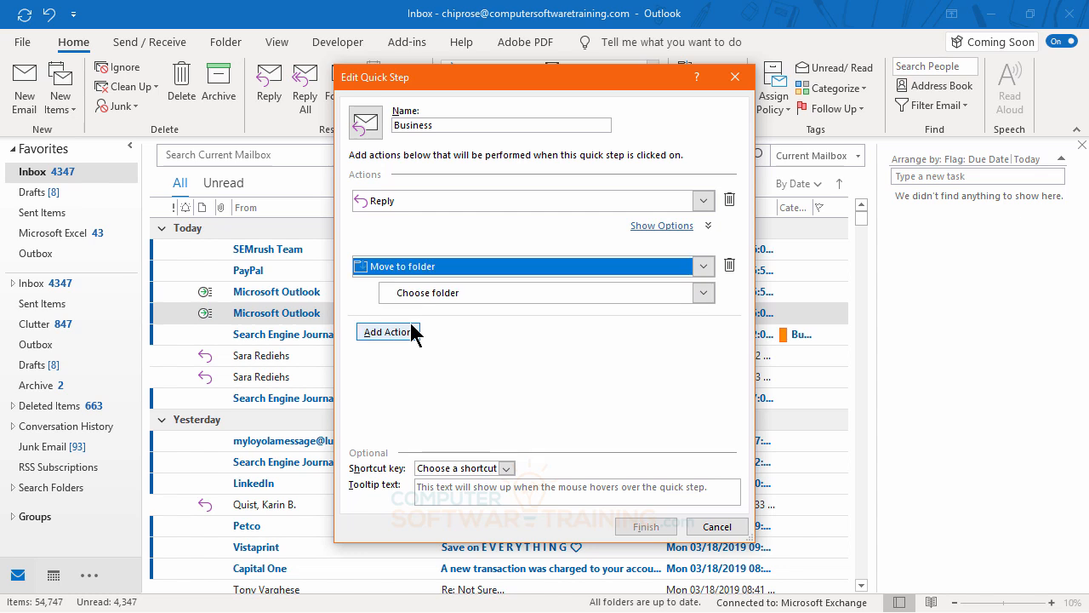
{"action": "left_click", "coordinate": [703, 292]}
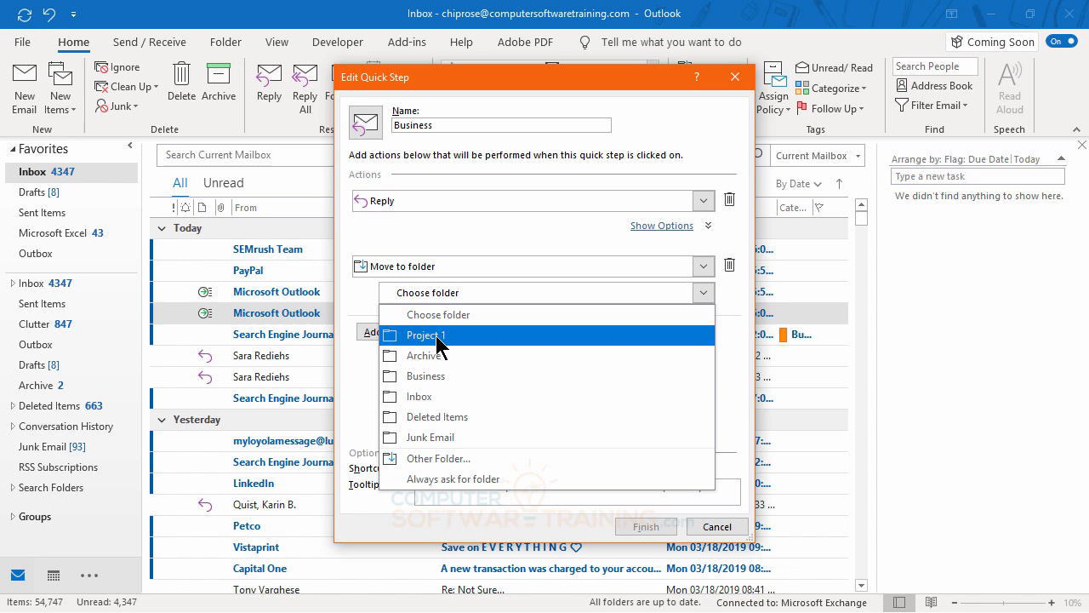
{"action": "left_click", "coordinate": [433, 377]}
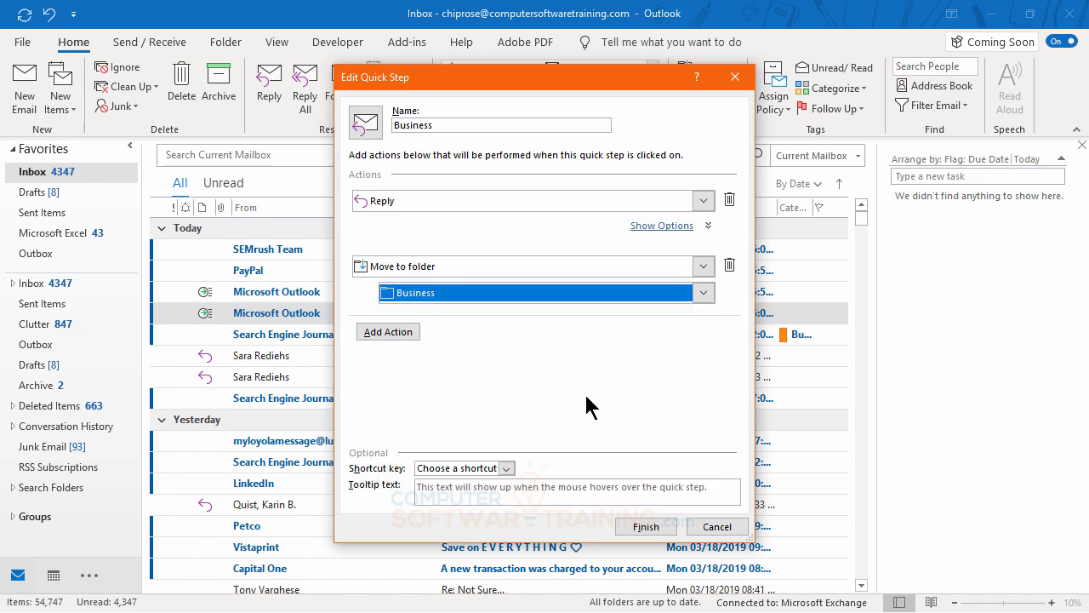
Add a third action to the quick step that flags the message for Tomorrow
{"action": "left_click", "coordinate": [388, 331]}
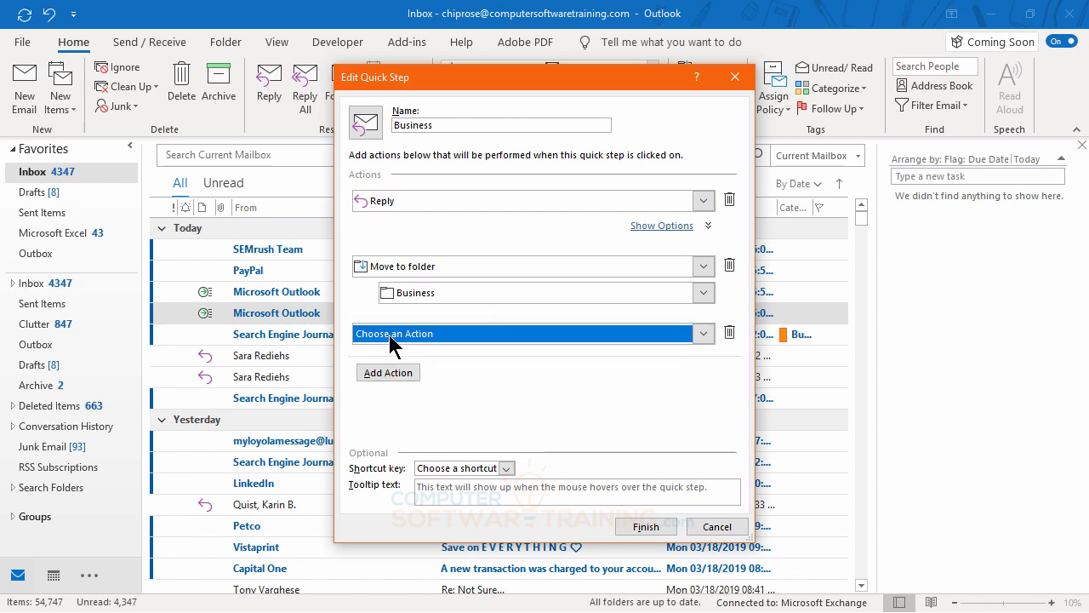
{"action": "left_click", "coordinate": [703, 334]}
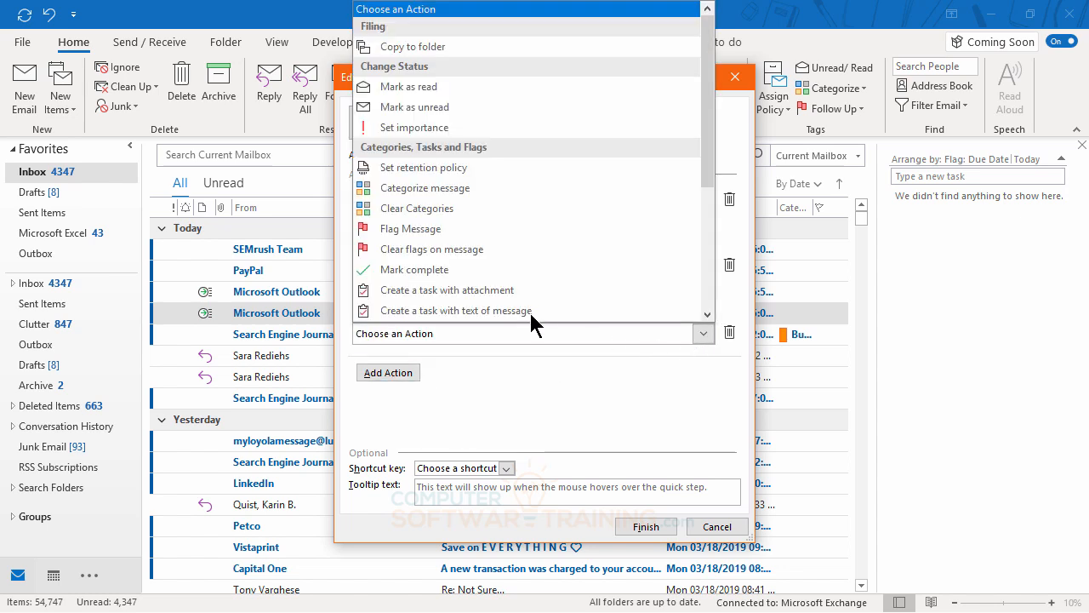
{"action": "left_click", "coordinate": [536, 228]}
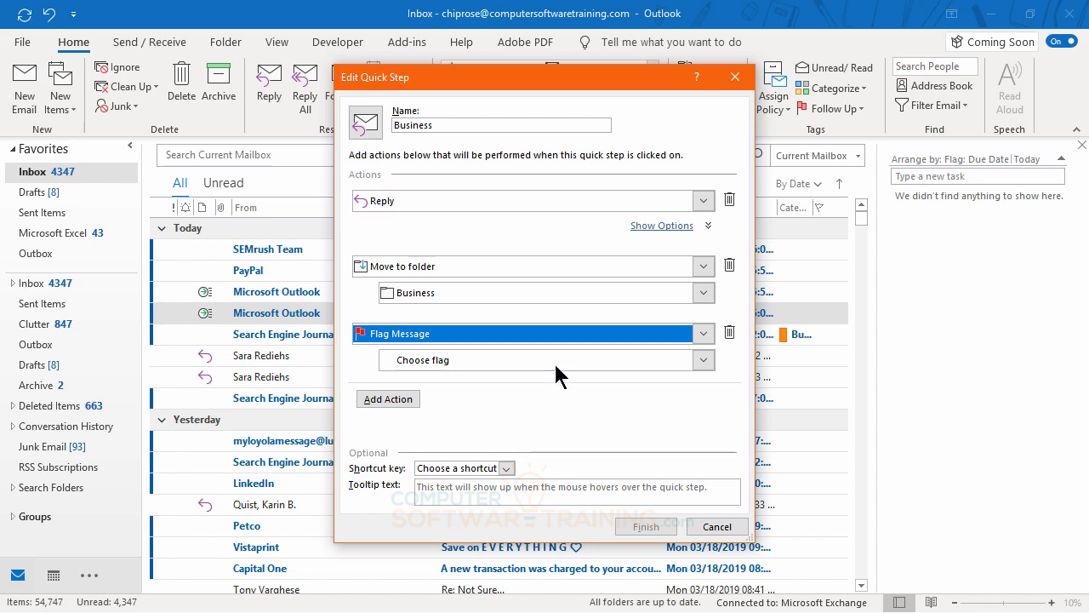
{"action": "left_click", "coordinate": [703, 360]}
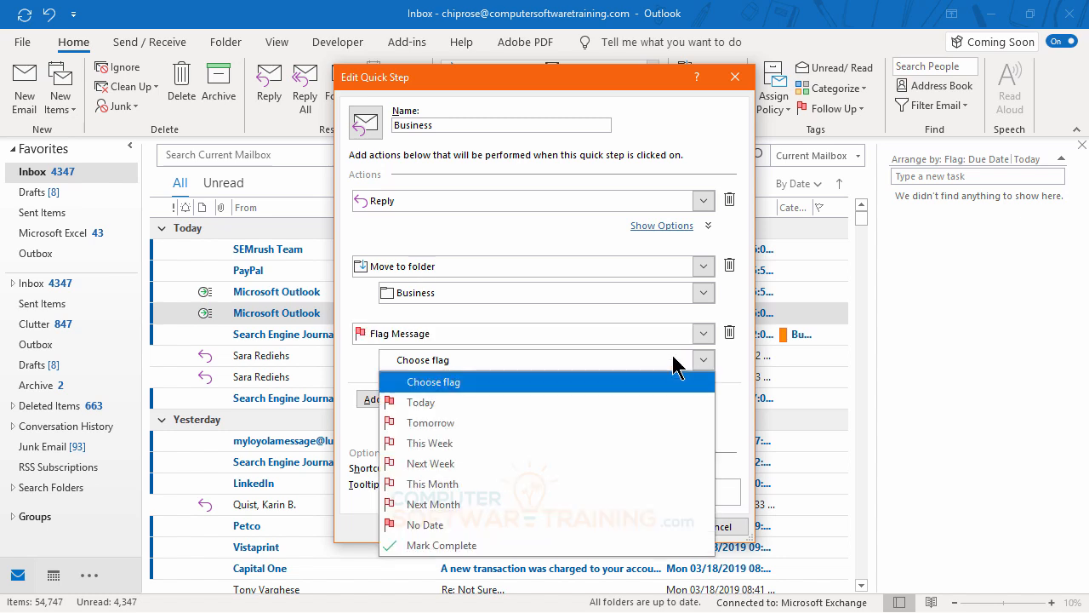
{"action": "left_click", "coordinate": [444, 425]}
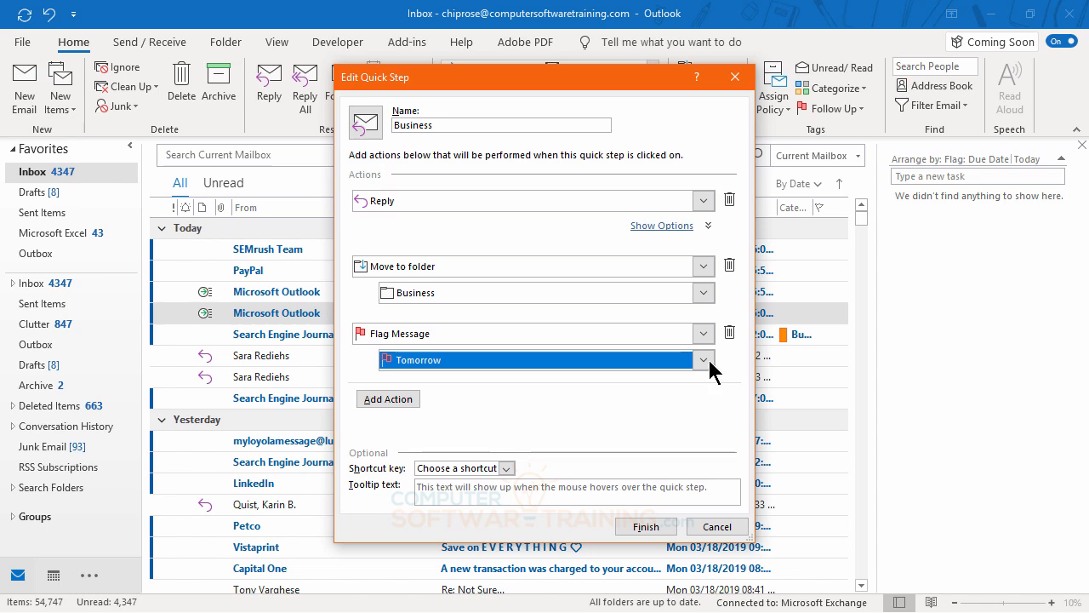
Add a Categorize message action to the quick step and set its category to Sales and Marketing
{"action": "left_click", "coordinate": [401, 399]}
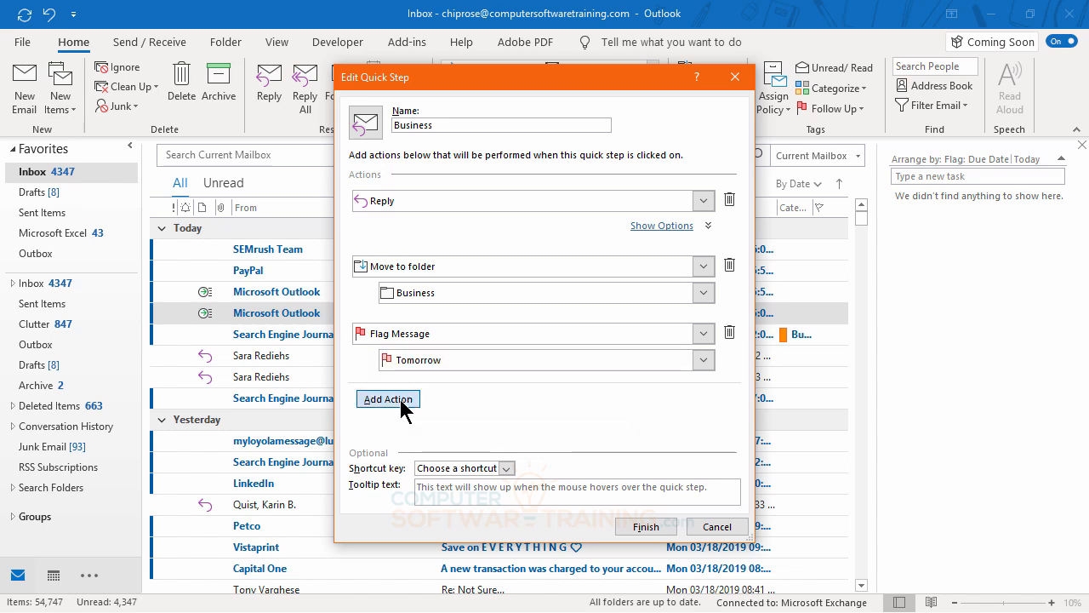
{"action": "left_click", "coordinate": [690, 392]}
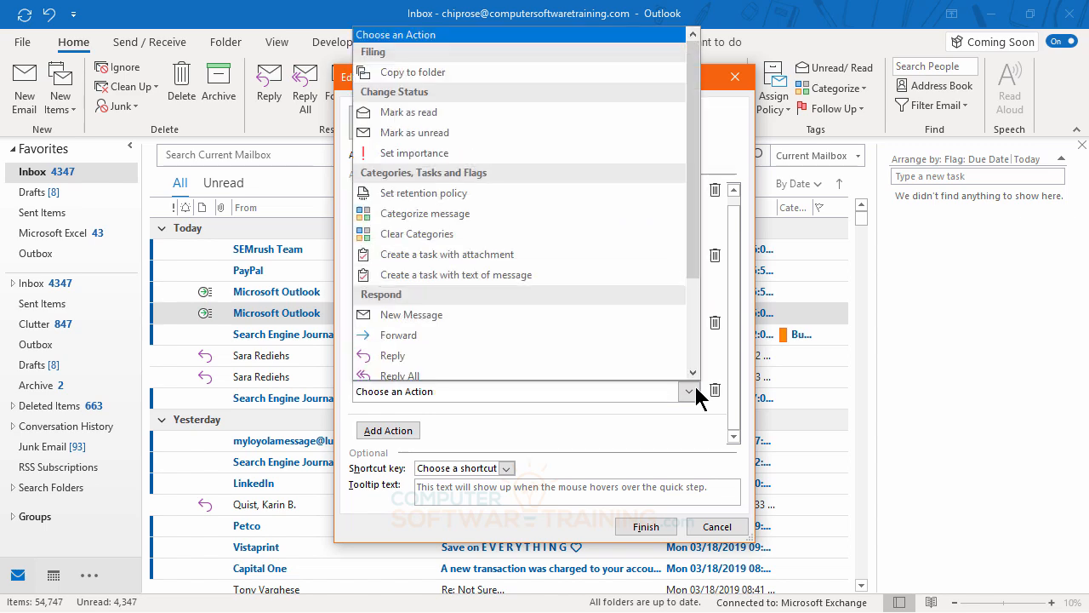
{"action": "left_click", "coordinate": [428, 215]}
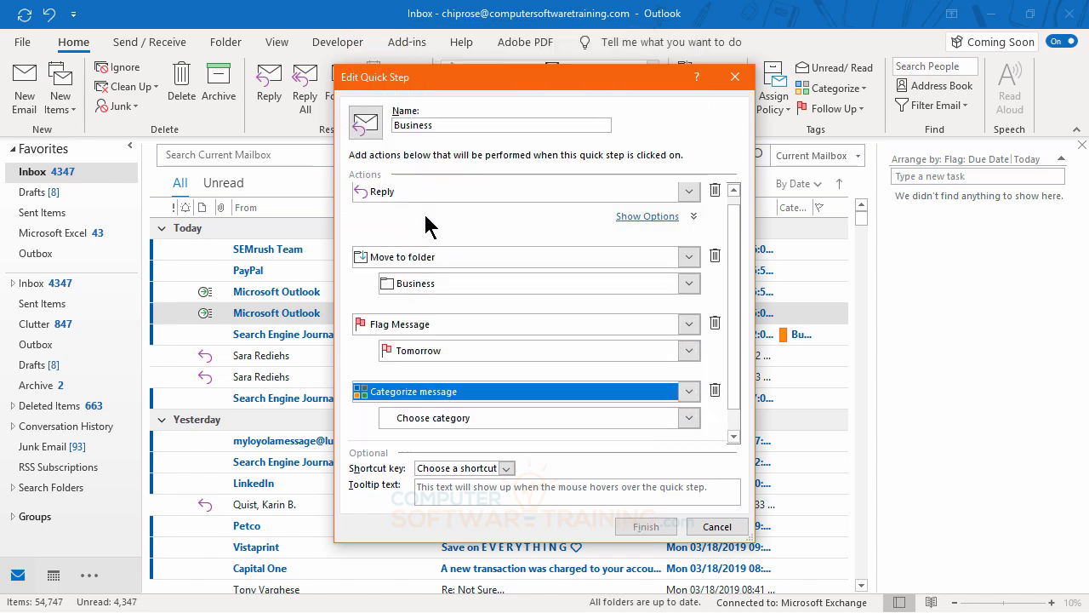
{"action": "left_click", "coordinate": [690, 417]}
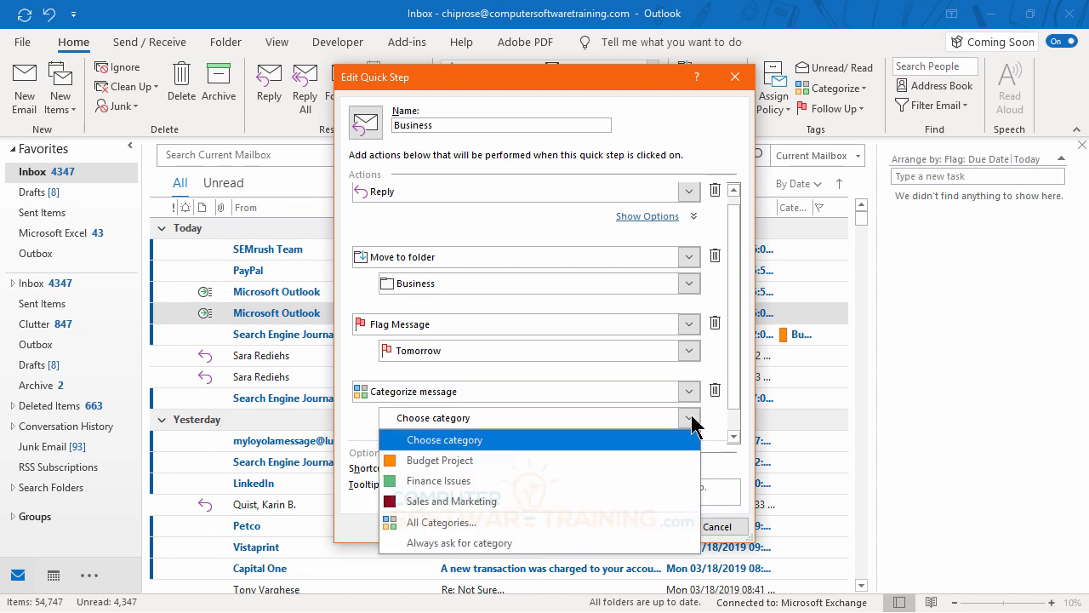
{"action": "left_click", "coordinate": [440, 484]}
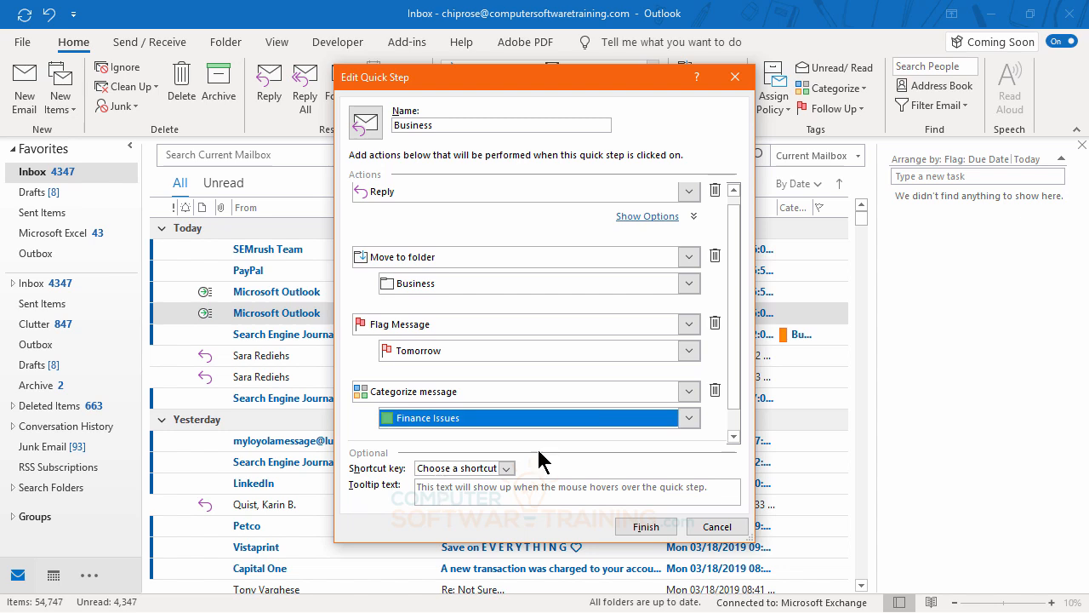
{"action": "left_click", "coordinate": [683, 420]}
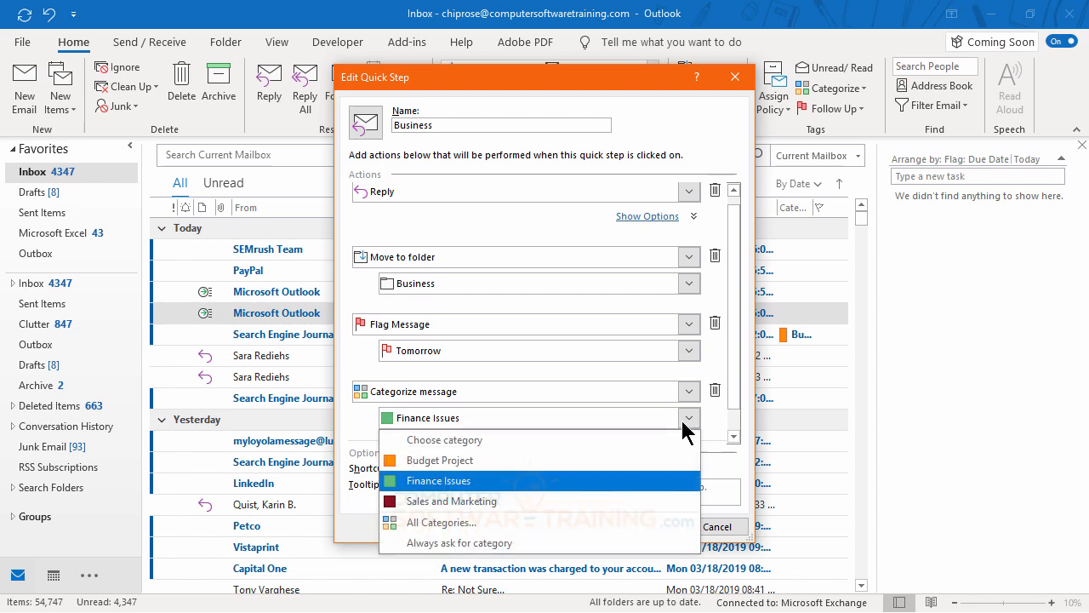
{"action": "left_click", "coordinate": [476, 504]}
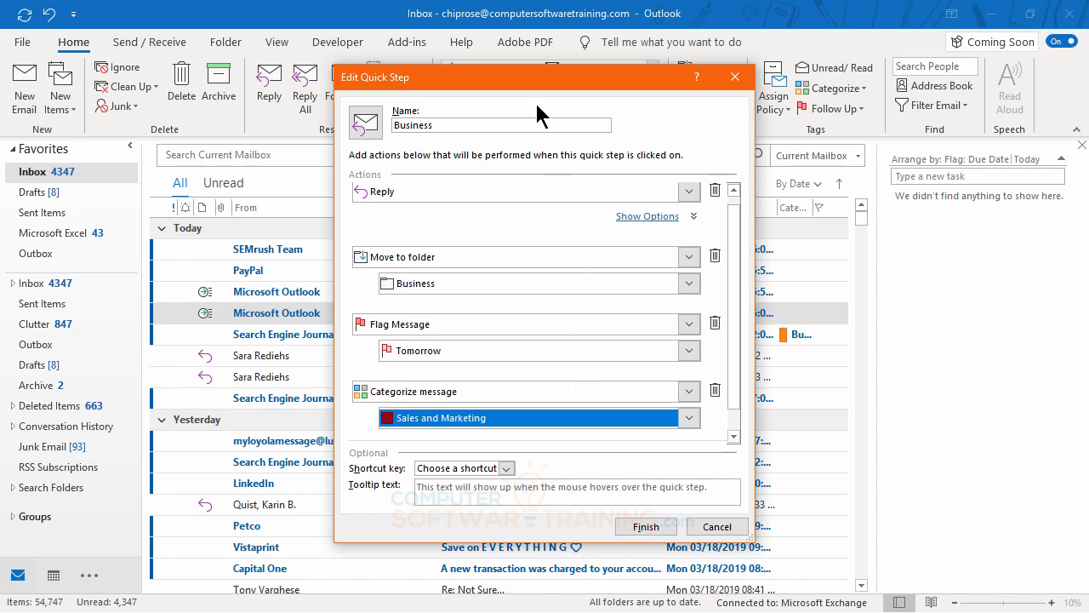
Assign the shortcut CTRL+SHIFT+1 to the Business quick step and save it
{"action": "left_click_drag", "start_coordinate": [541, 92], "coordinate": [552, 152]}
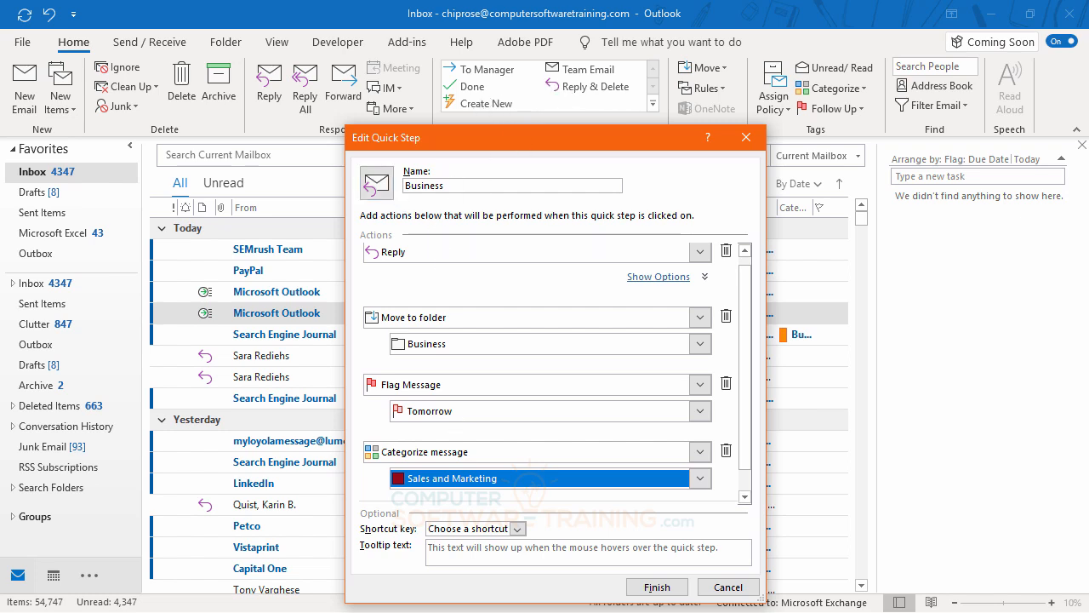
{"action": "left_click", "coordinate": [518, 528]}
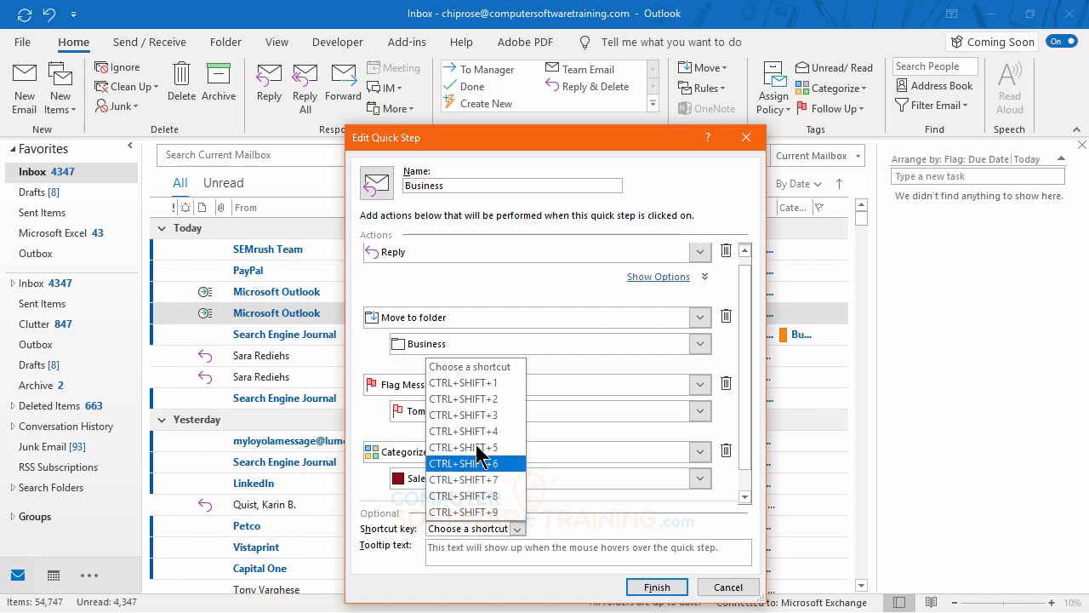
{"action": "left_click", "coordinate": [468, 384]}
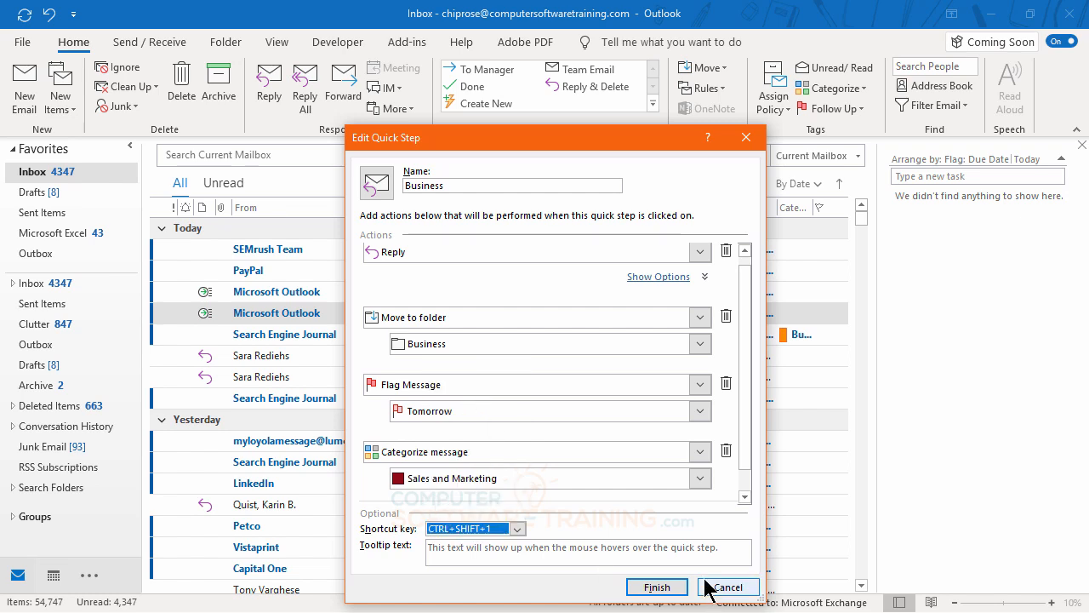
{"action": "left_click", "coordinate": [657, 588]}
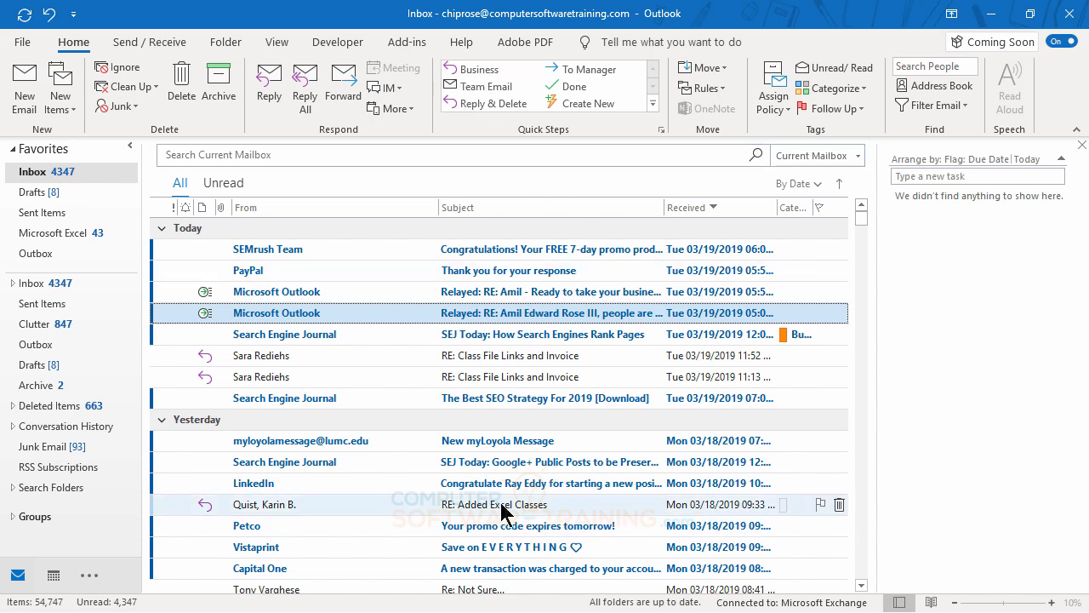
Run the Business quick step on the PayPal message and send the reply with the text "Iuweuiw yiue qwyuiey qwiuy eiuqw yeiqw yiey qwiueqy"
{"action": "left_click", "coordinate": [258, 273]}
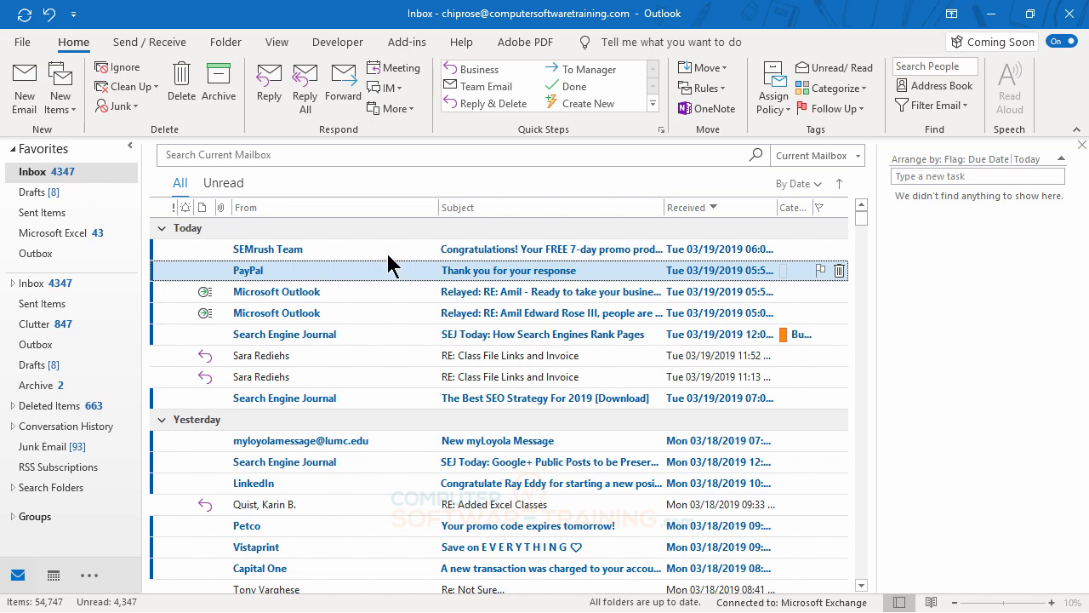
{"action": "left_click", "coordinate": [476, 75]}
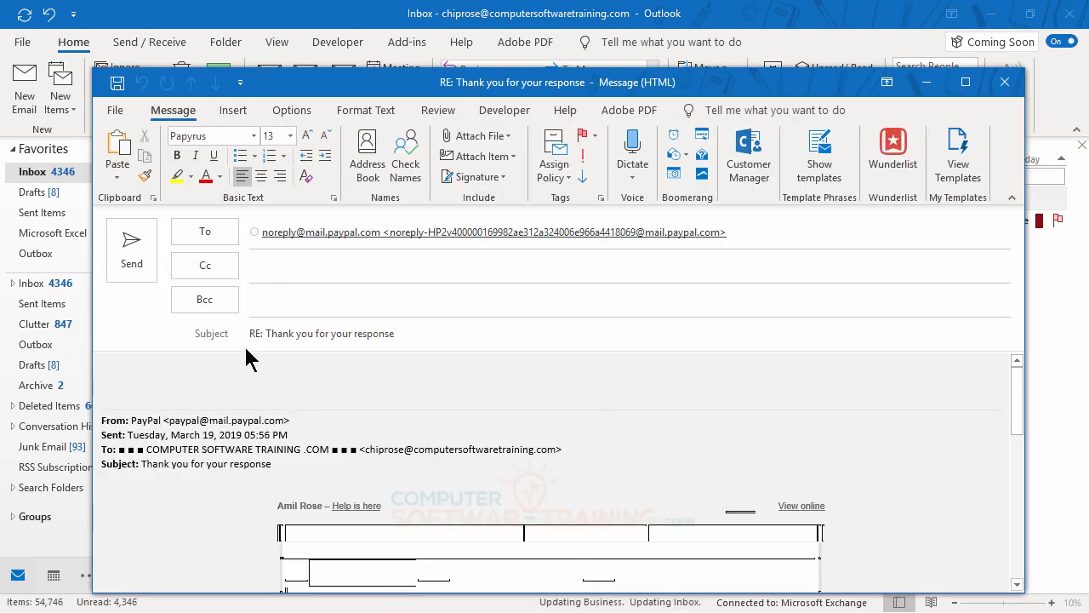
{"action": "left_click", "coordinate": [359, 333]}
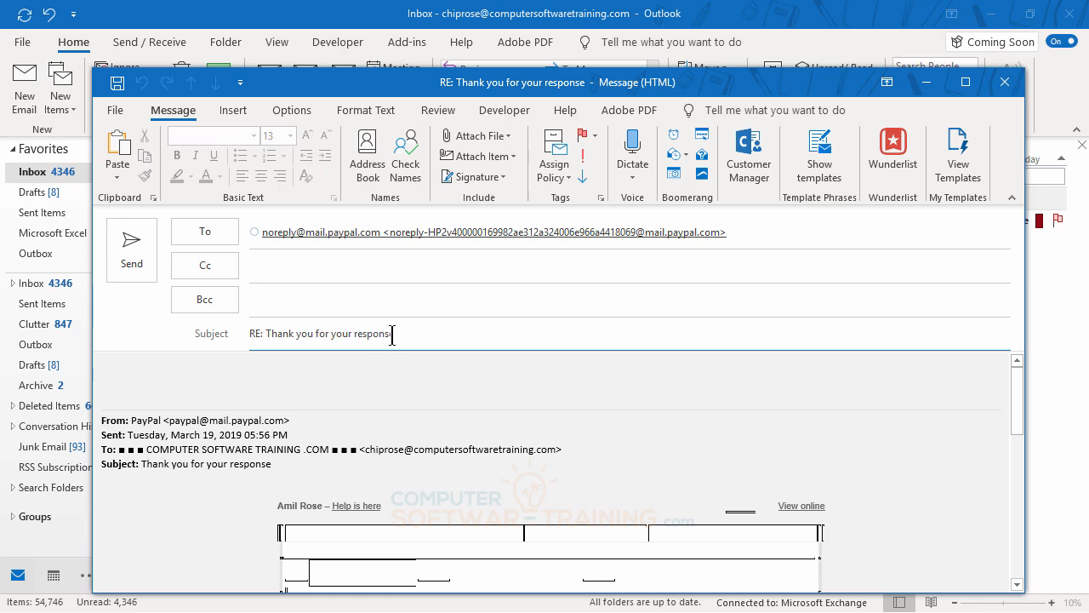
{"action": "left_click", "coordinate": [218, 383]}
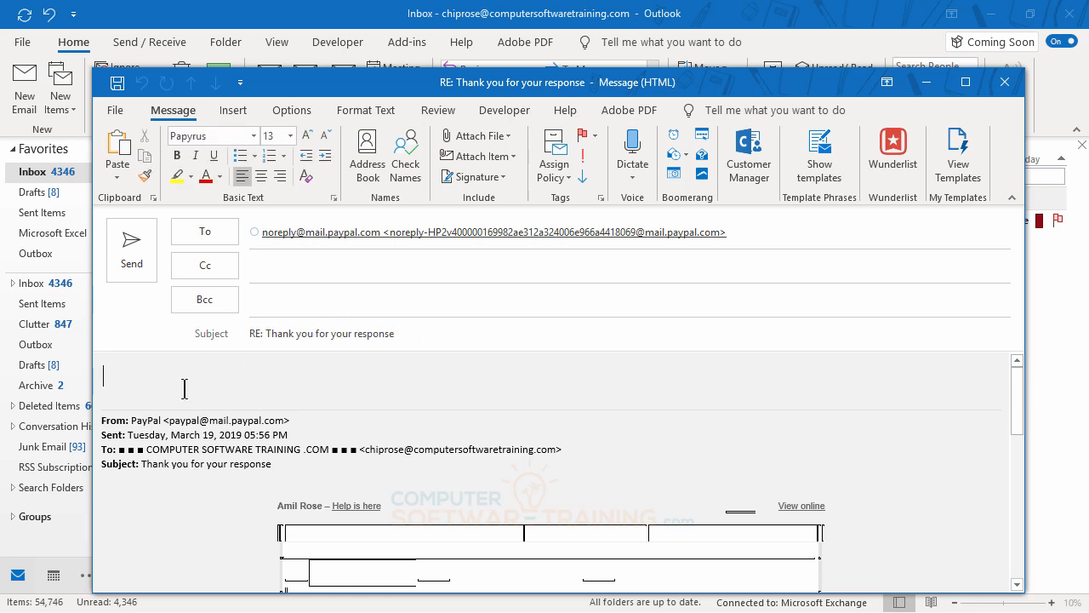
{"action": "type", "text": "uweuiw yiua qwyuiey qwiuy eiuqw yeiqw yiey qwiueqy"}
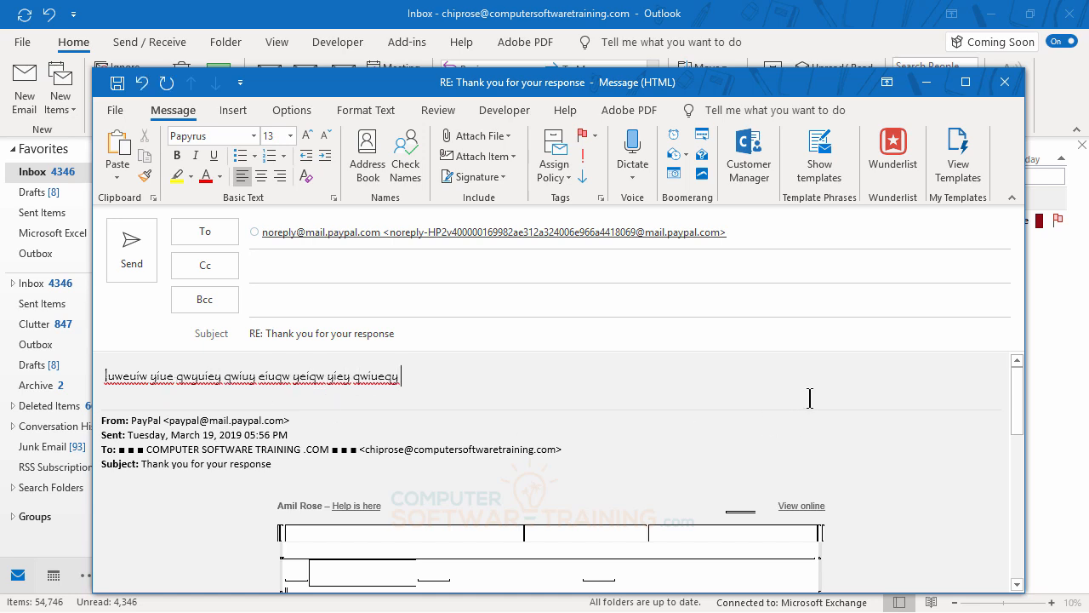
{"action": "left_click", "coordinate": [137, 251]}
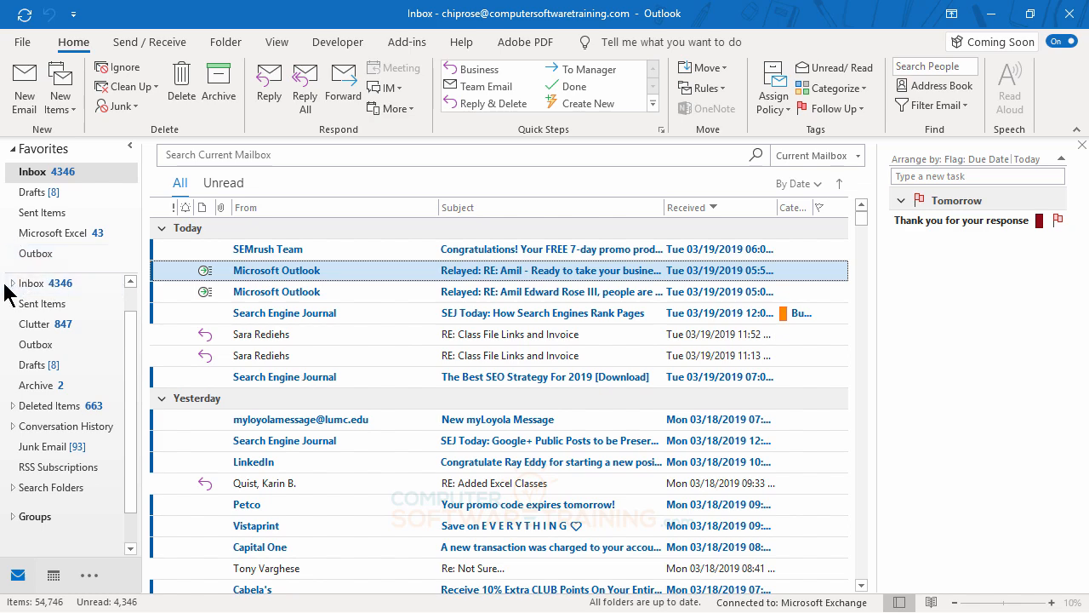
Expand the Inbox subfolders and open the Personal folder to view its messages
{"action": "left_click", "coordinate": [13, 284]}
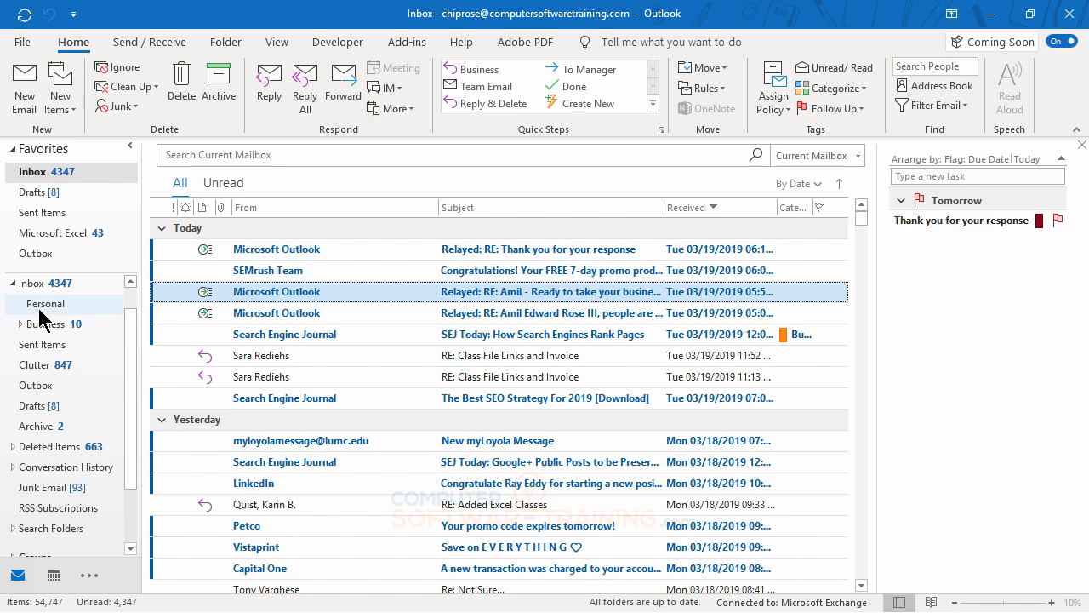
{"action": "left_click", "coordinate": [44, 305]}
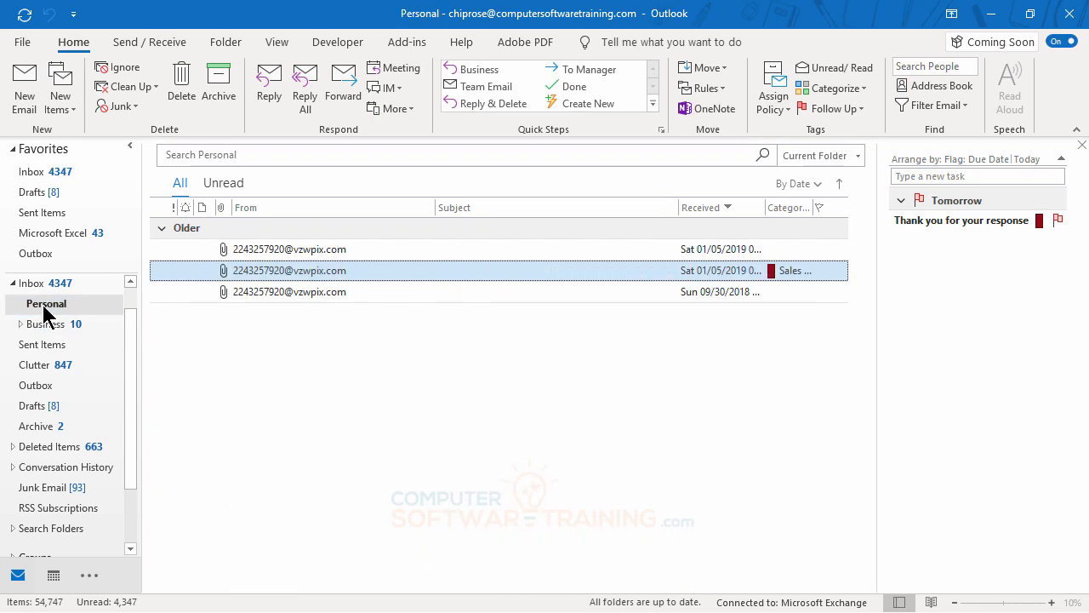
Expand the Business folder, open it to check the processed PayPal message, and close the To-Do Bar
{"action": "left_click", "coordinate": [21, 325]}
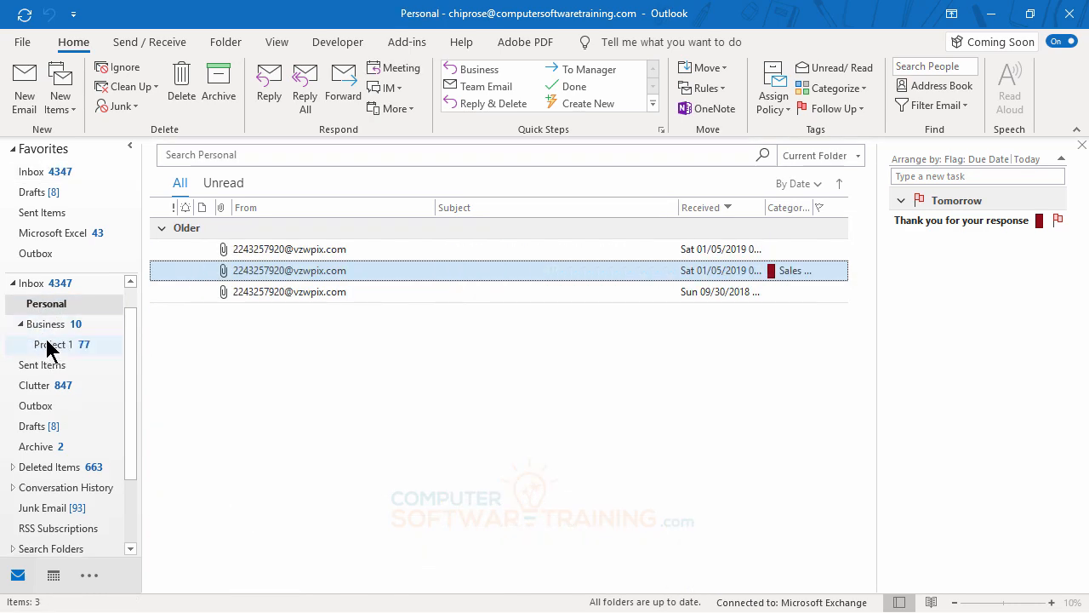
{"action": "left_click", "coordinate": [45, 325]}
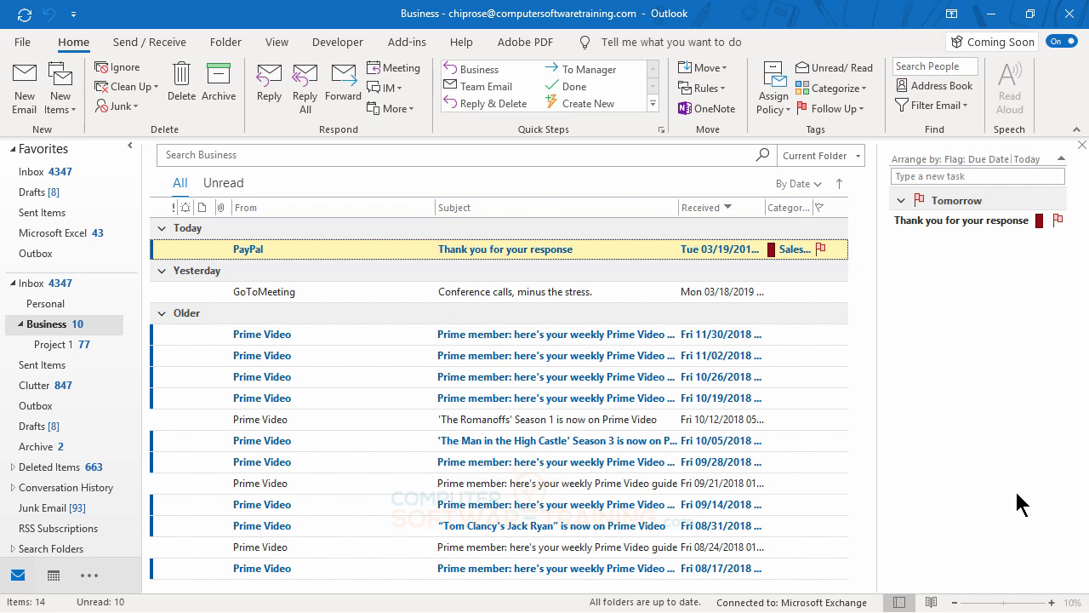
{"action": "left_click", "coordinate": [1081, 146]}
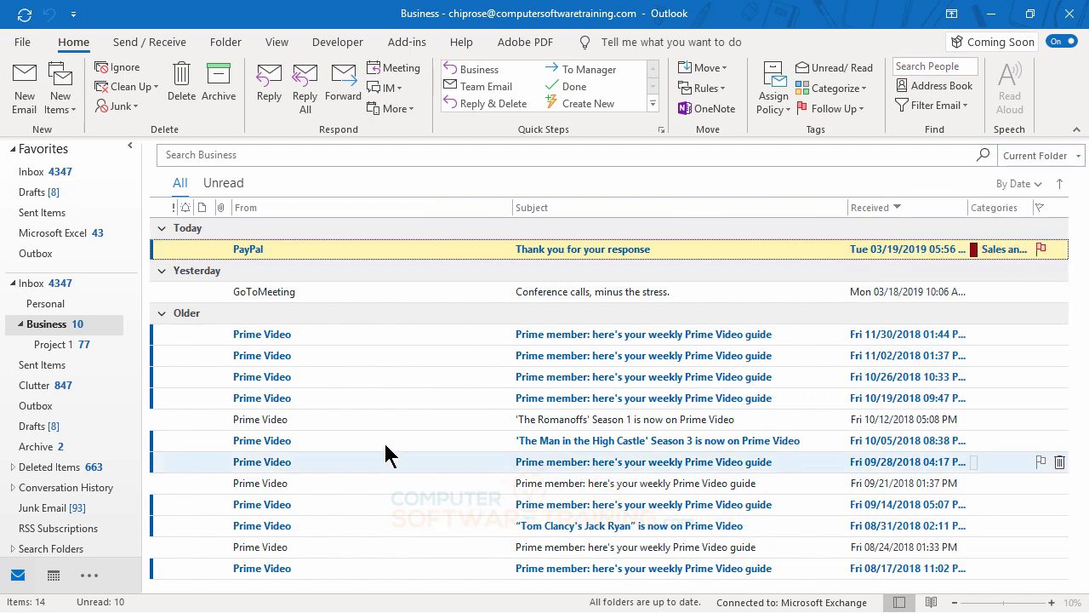
Run the Business quick step on the SEMrush Team message in the Inbox and send the reply with the text "Tutuytuytuy tut"
{"action": "left_click", "coordinate": [38, 284]}
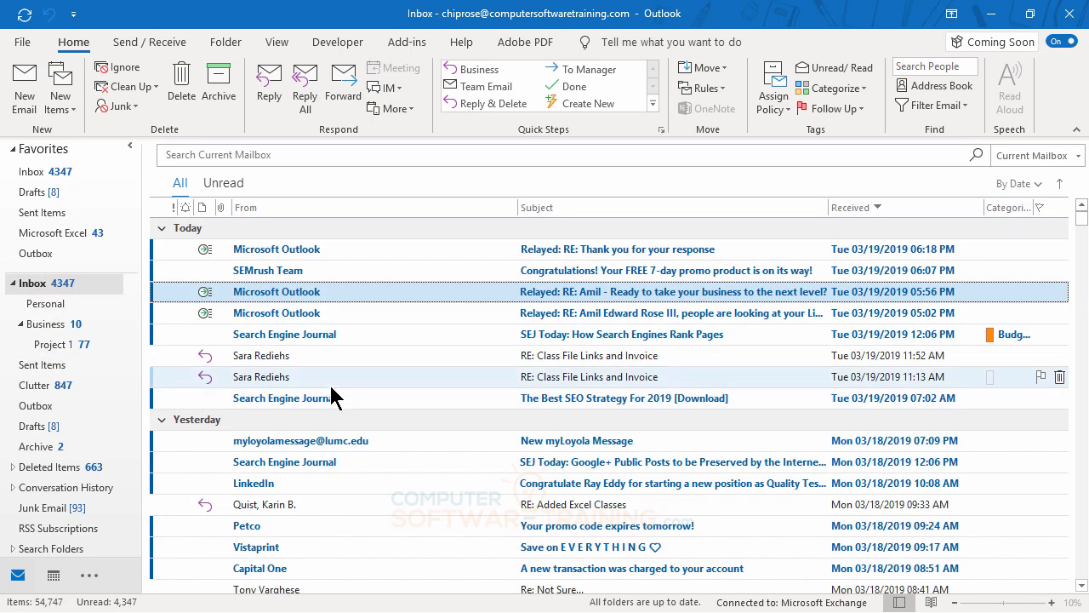
{"action": "left_click", "coordinate": [282, 274]}
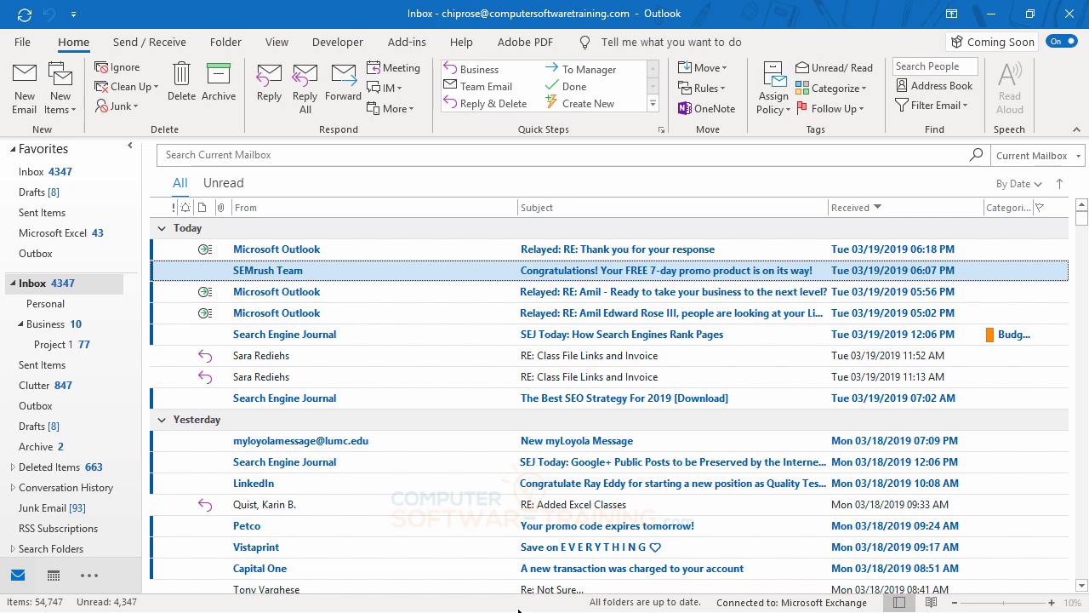
{"action": "key", "text": "ctrl+r"}
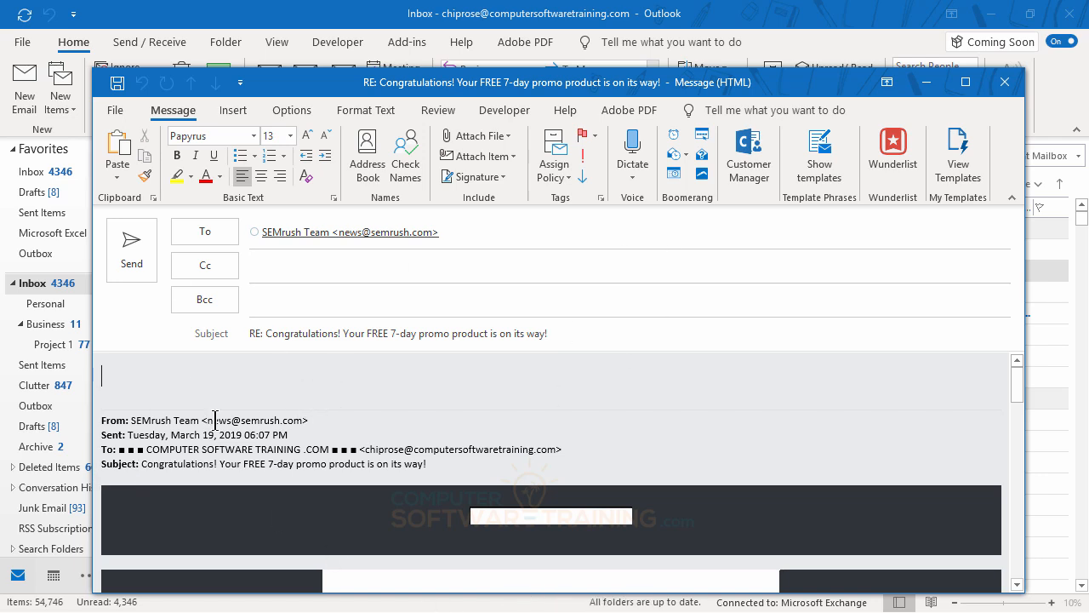
{"action": "type", "text": "Tutuytuytuy tut"}
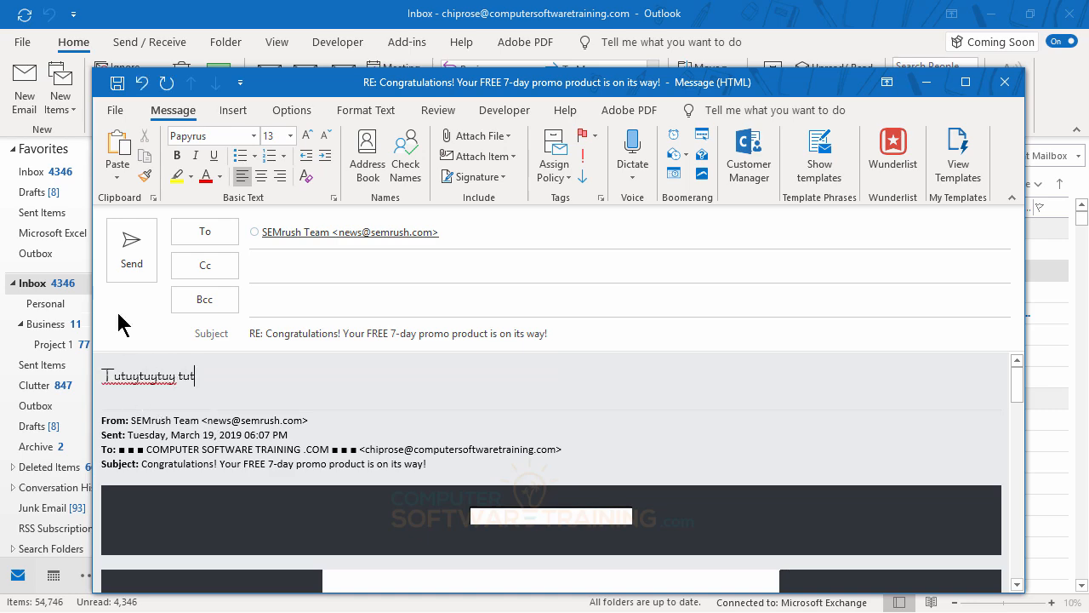
{"action": "left_click", "coordinate": [132, 258]}
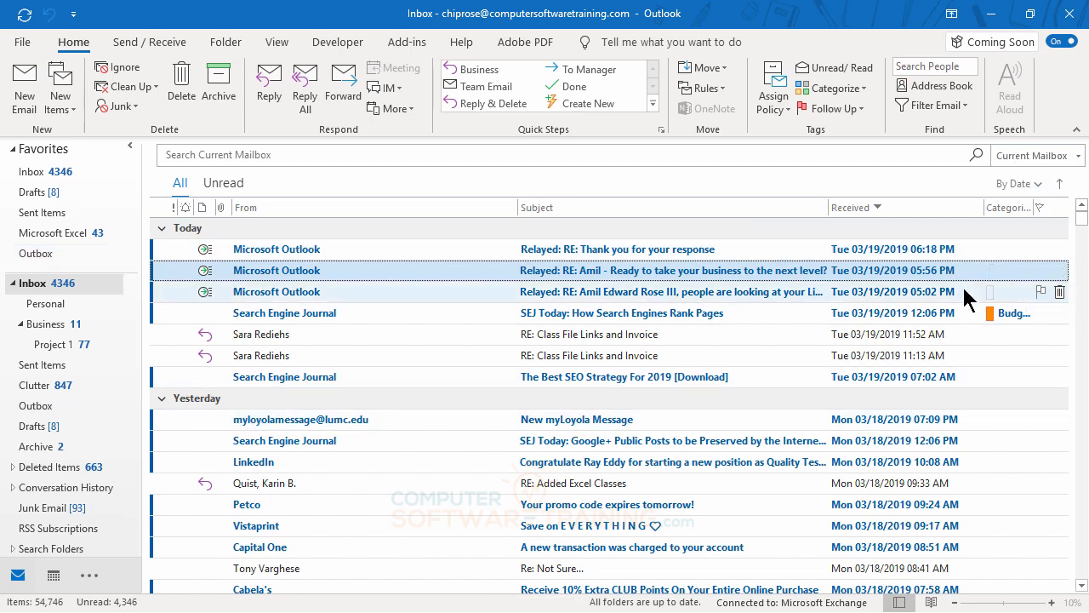
Show Tasks in the To-Do Bar and open the Business folder to check the SEMrush Team message
{"action": "left_click", "coordinate": [281, 53]}
{"action": "left_click", "coordinate": [825, 111]}
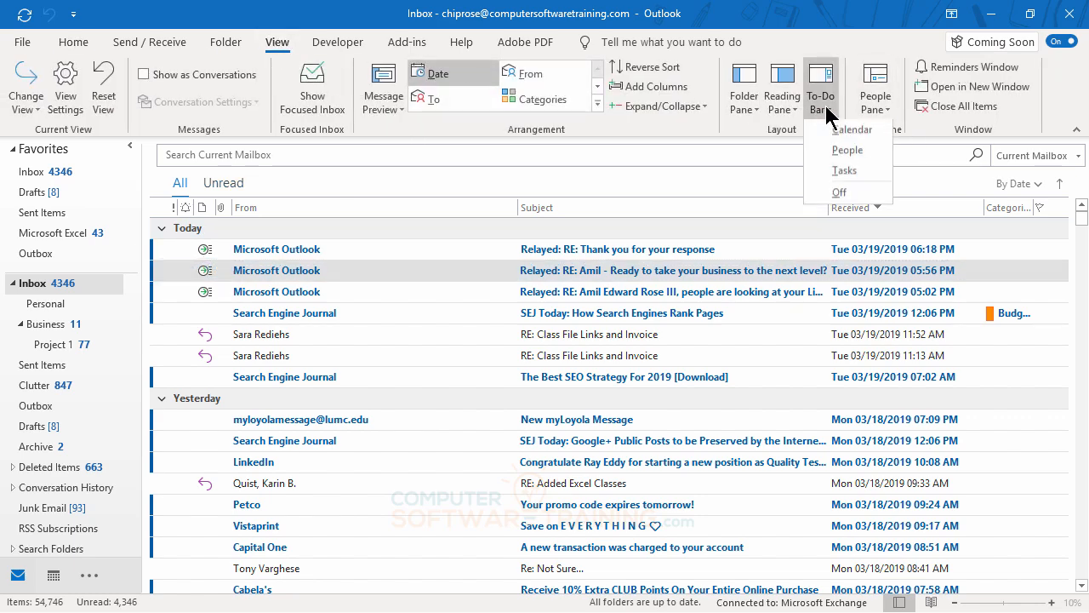
{"action": "left_click", "coordinate": [849, 173]}
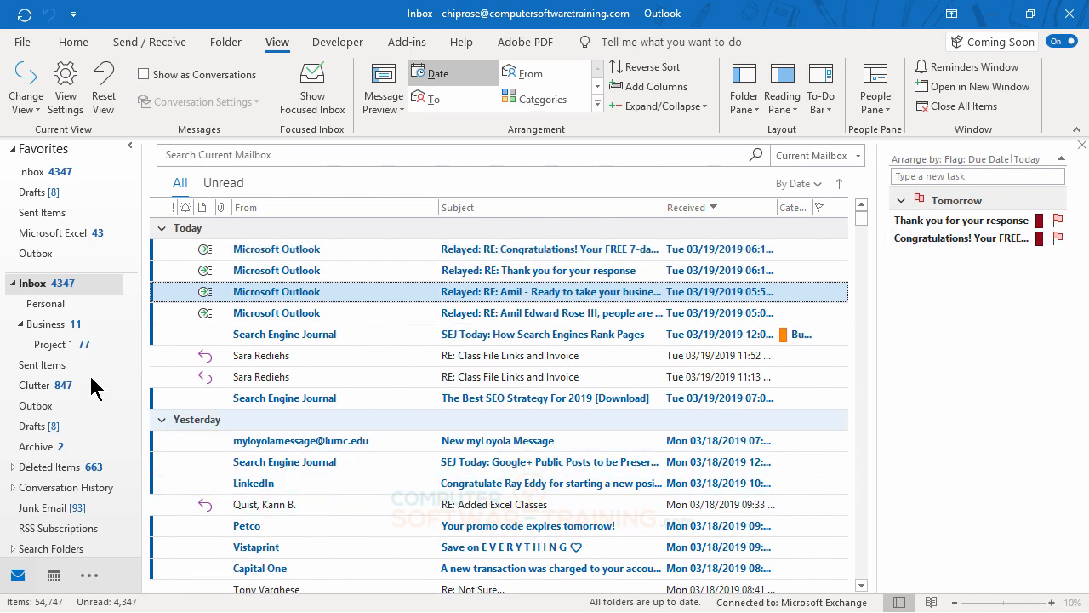
{"action": "left_click", "coordinate": [59, 325]}
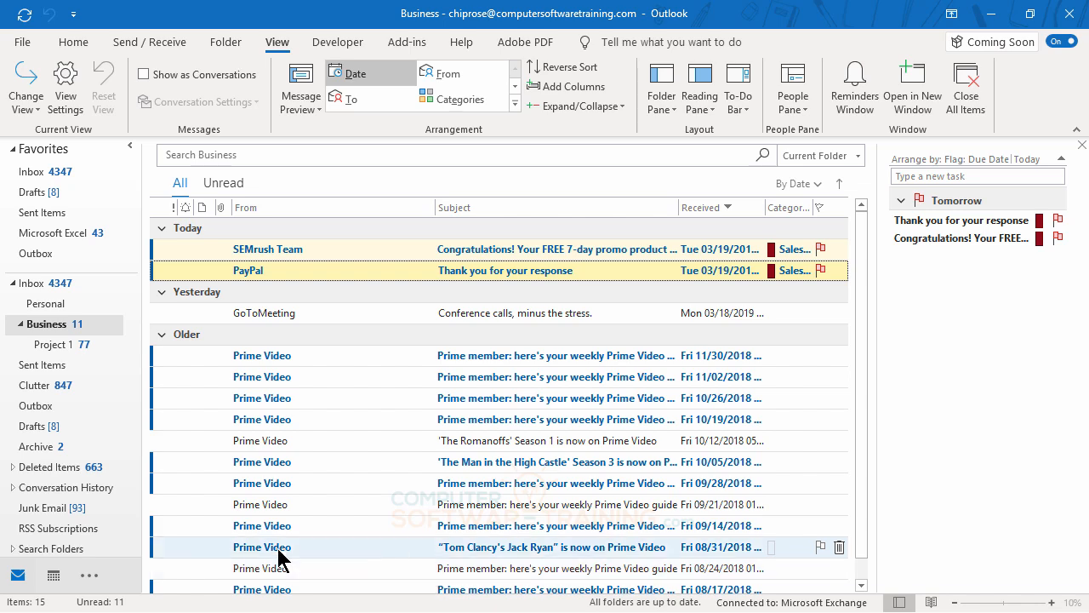
Open the Business quick step for editing, review its actions and shortcut key, and save it
{"action": "left_click", "coordinate": [87, 47]}
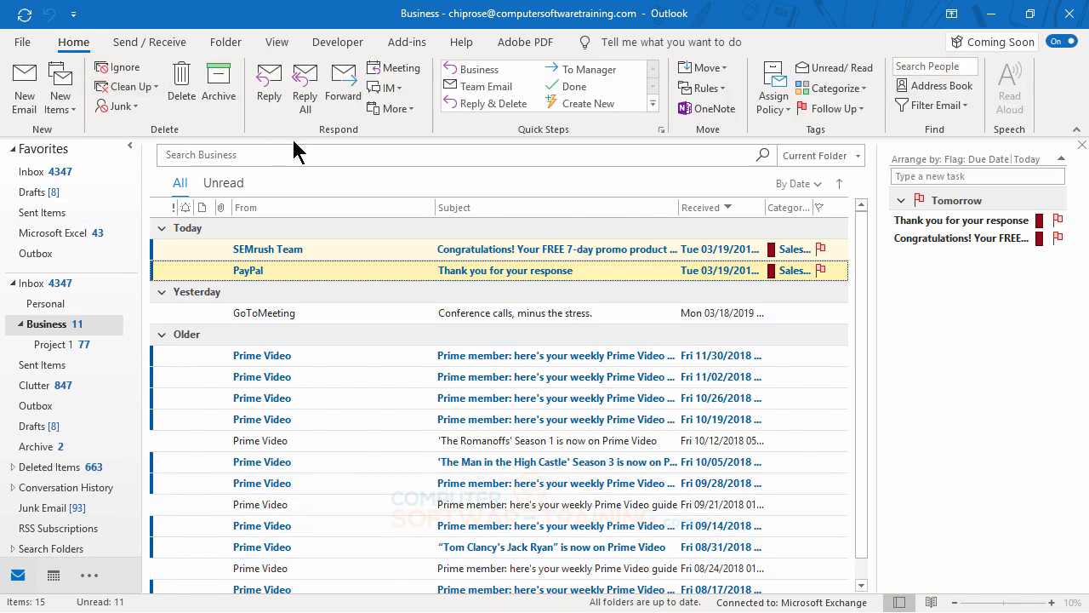
{"action": "right_click", "coordinate": [479, 77]}
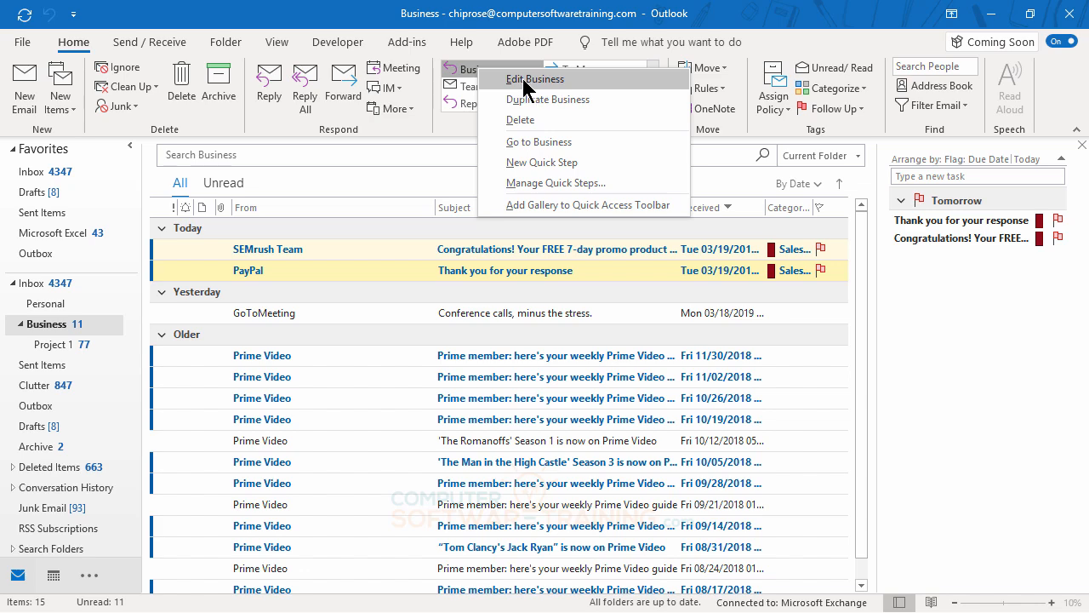
{"action": "left_click", "coordinate": [523, 78]}
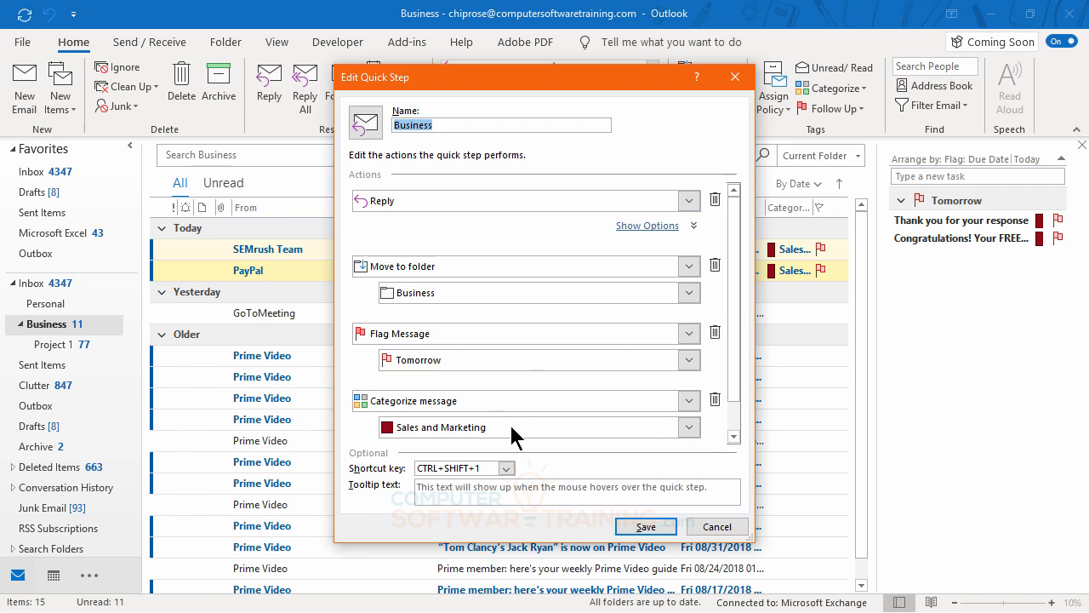
{"action": "left_click", "coordinate": [647, 526]}
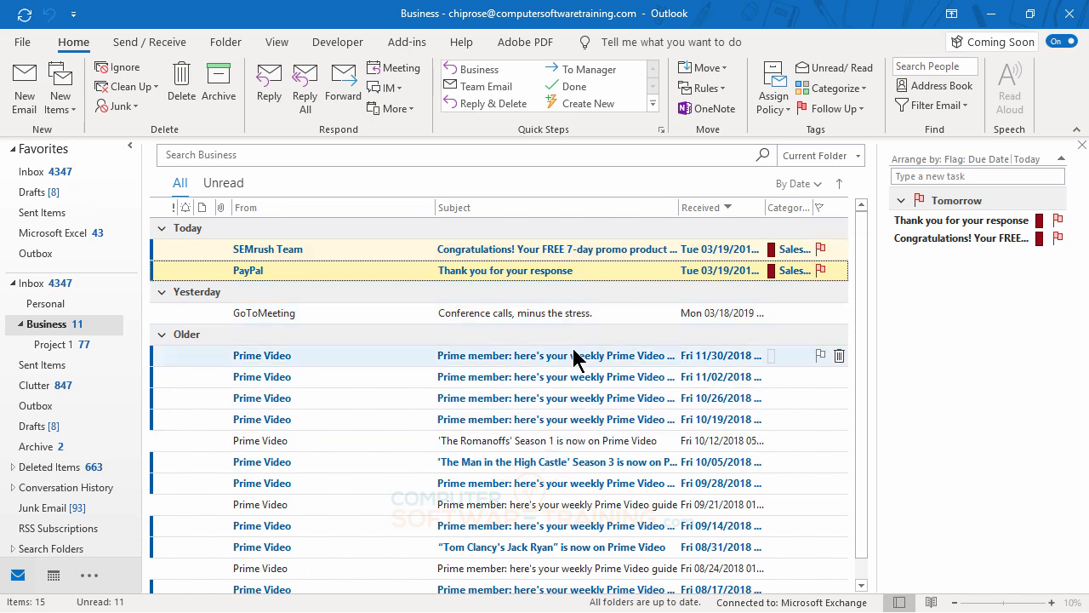
Edit the Team Email quick step and set STUDENT A through STUDENT F as the new message's To recipients
{"action": "right_click", "coordinate": [478, 85]}
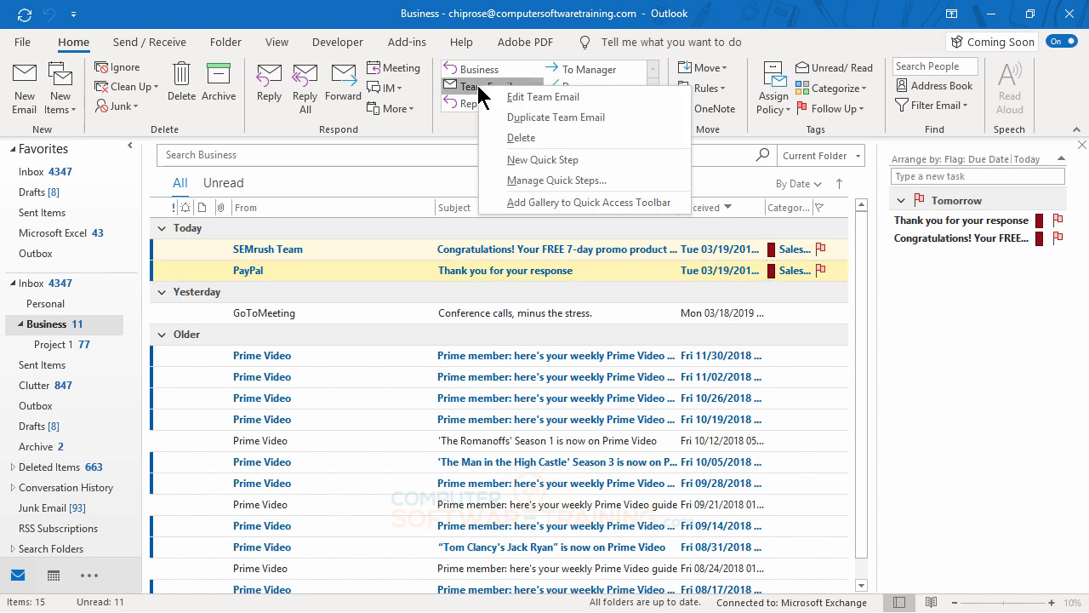
{"action": "left_click", "coordinate": [525, 100]}
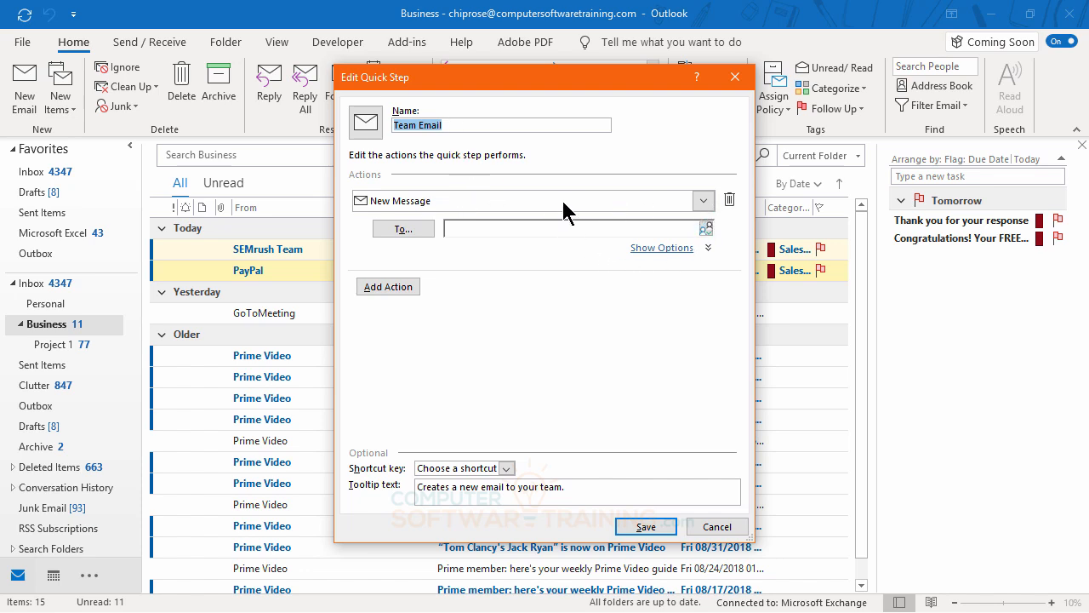
{"action": "left_click", "coordinate": [404, 239]}
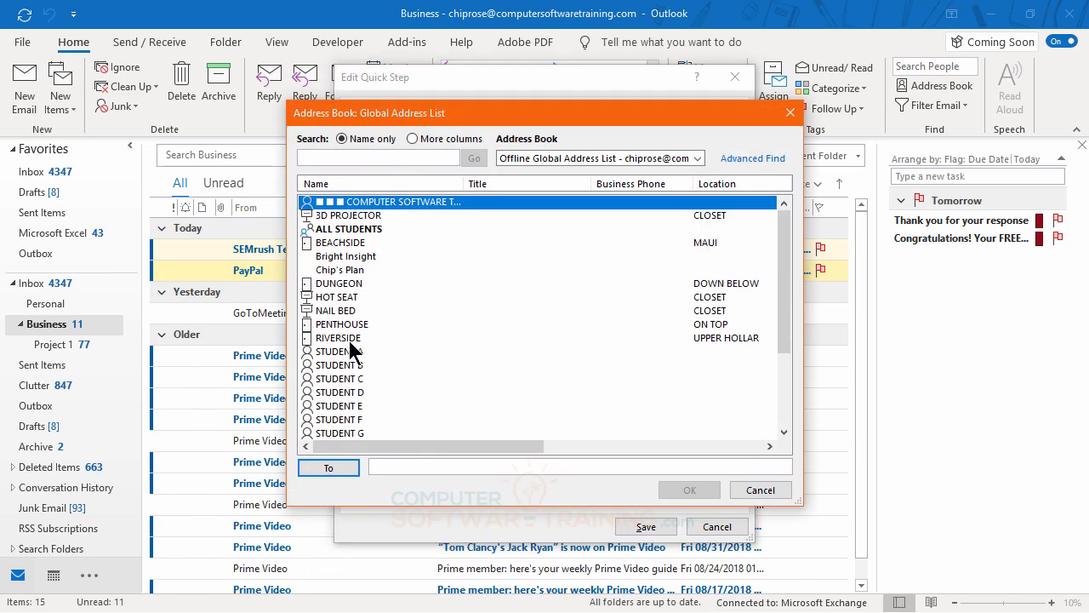
{"action": "left_click_drag", "start_coordinate": [347, 351], "coordinate": [354, 419]}
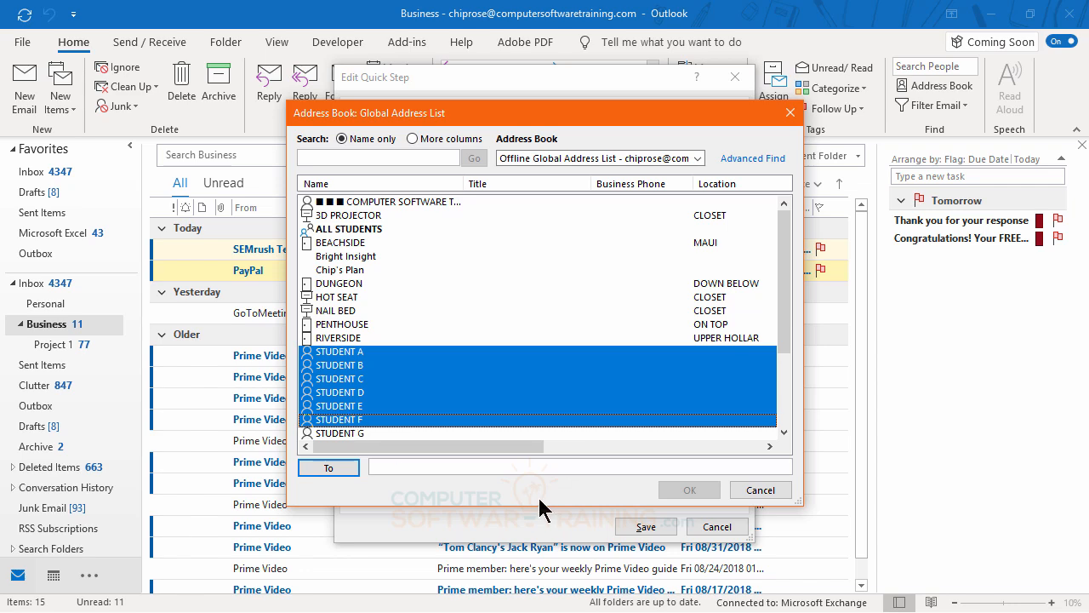
{"action": "left_click", "coordinate": [337, 469]}
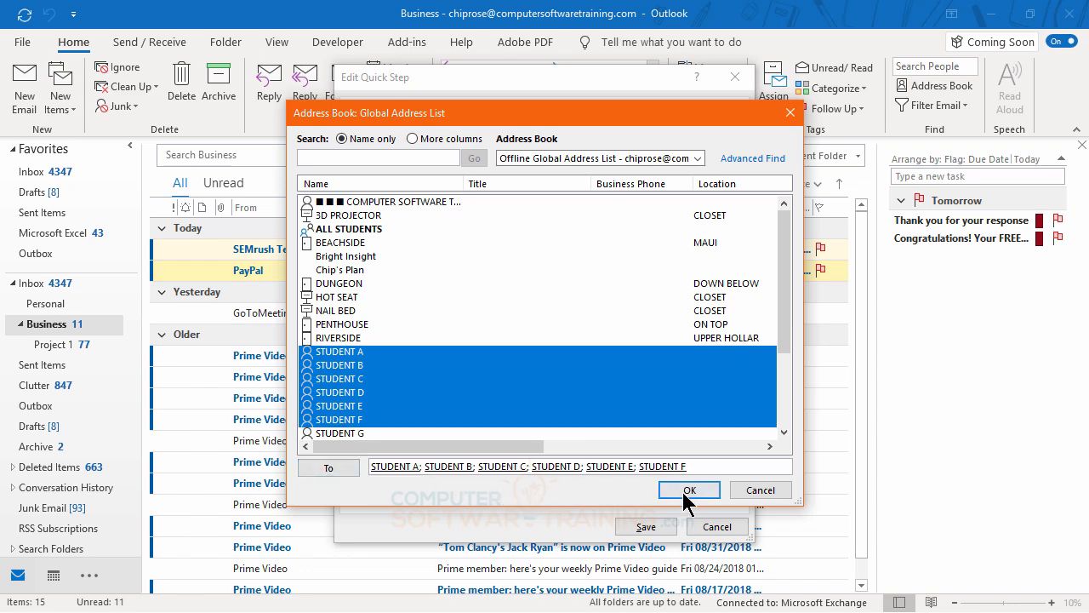
{"action": "left_click", "coordinate": [689, 491]}
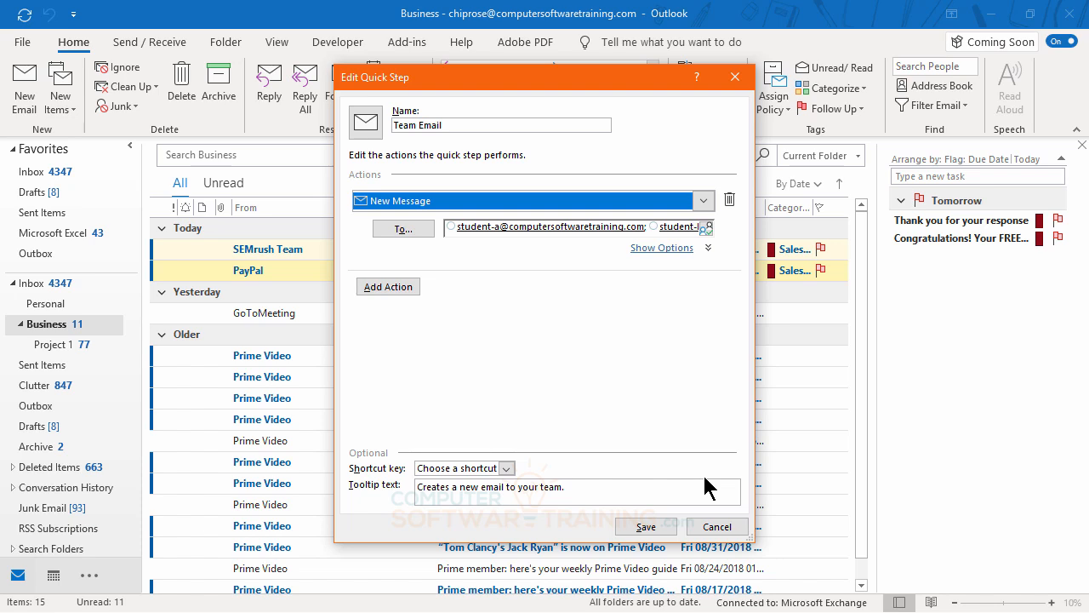
{"action": "left_click", "coordinate": [388, 287]}
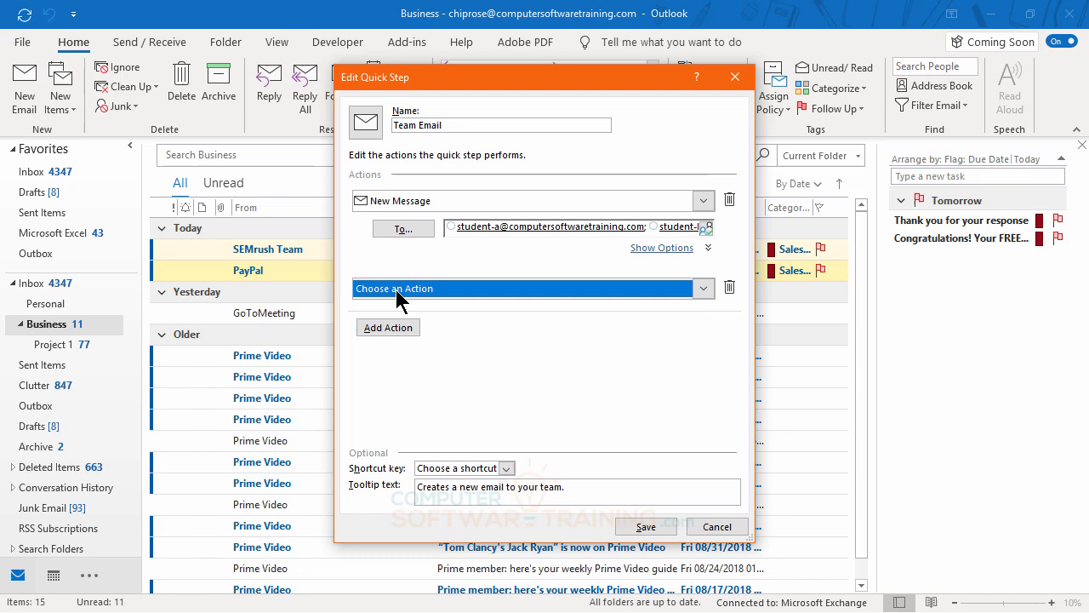
{"action": "left_click", "coordinate": [704, 289]}
{"action": "scroll", "coordinate": [603, 460], "scroll_direction": "down", "scroll_amount": 4}
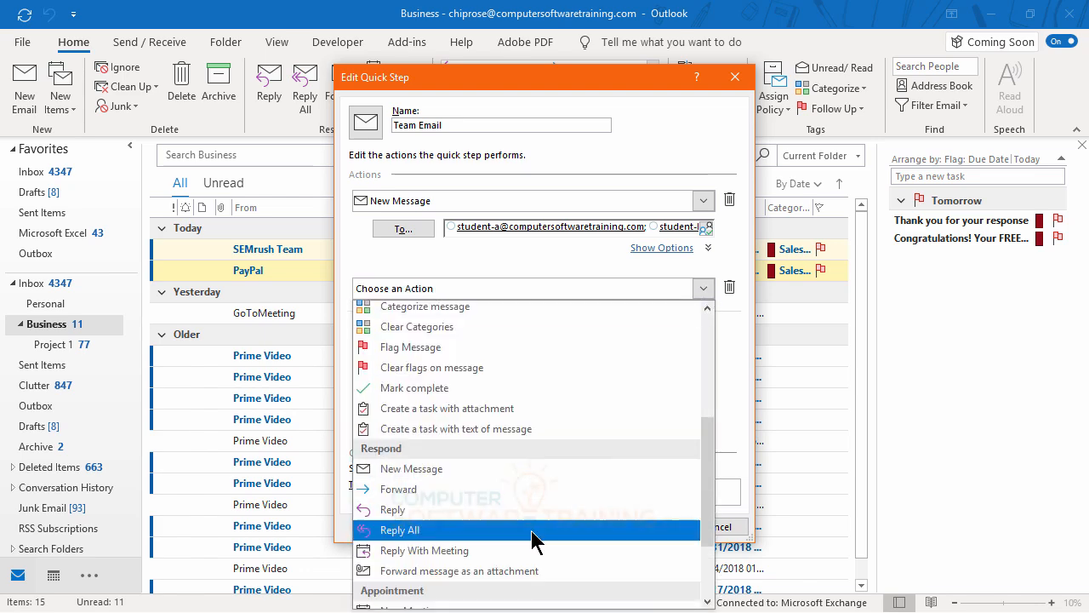
{"action": "left_click", "coordinate": [418, 490]}
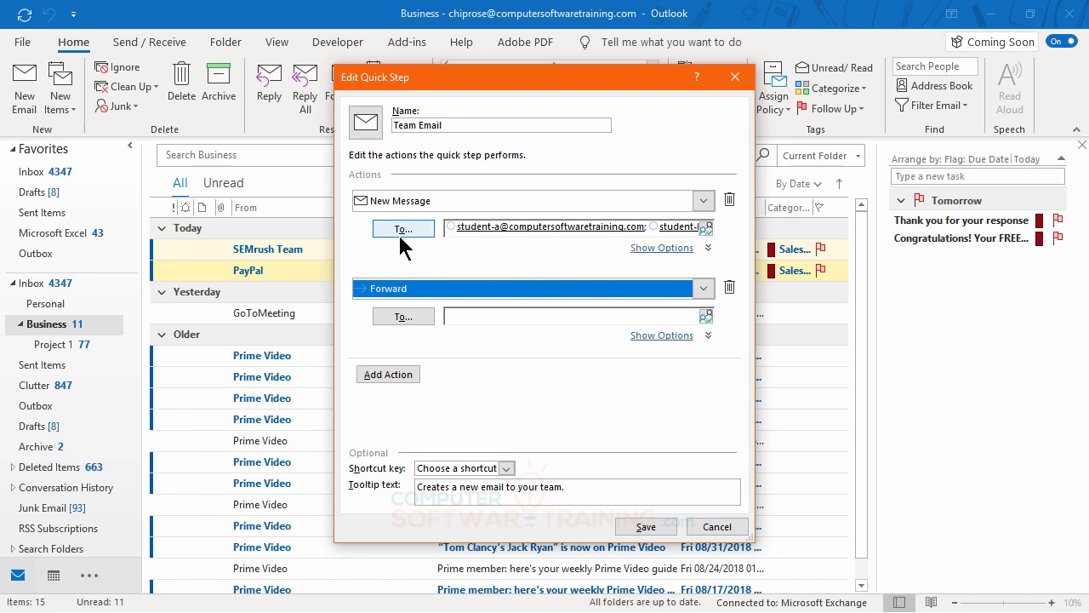
{"action": "left_click", "coordinate": [729, 287]}
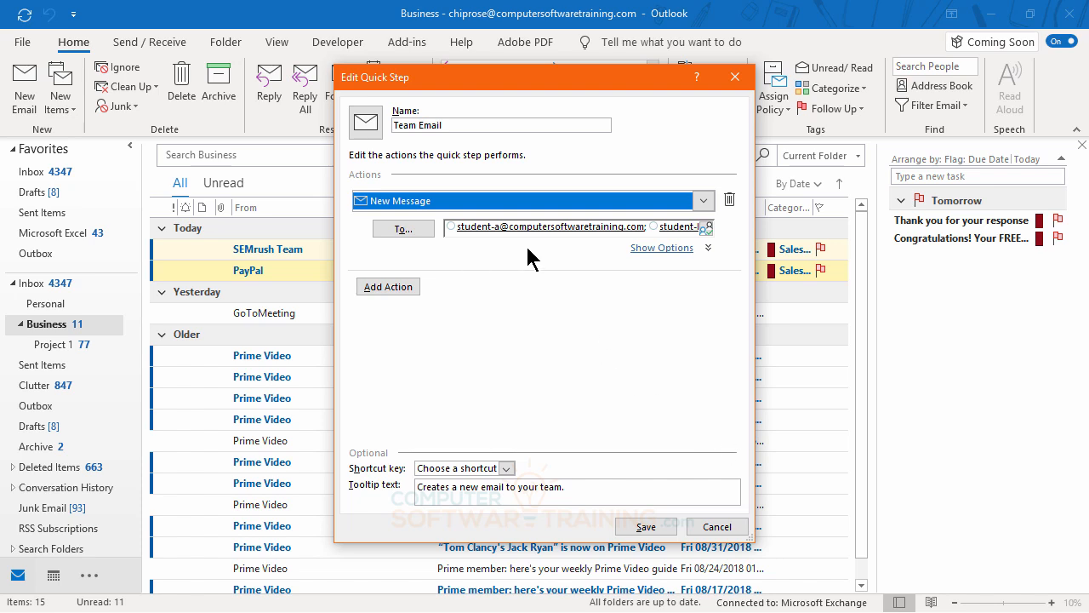
Add STUDENT F as a Bcc recipient in the new message options and save the Team Email quick step
{"action": "left_click", "coordinate": [667, 248]}
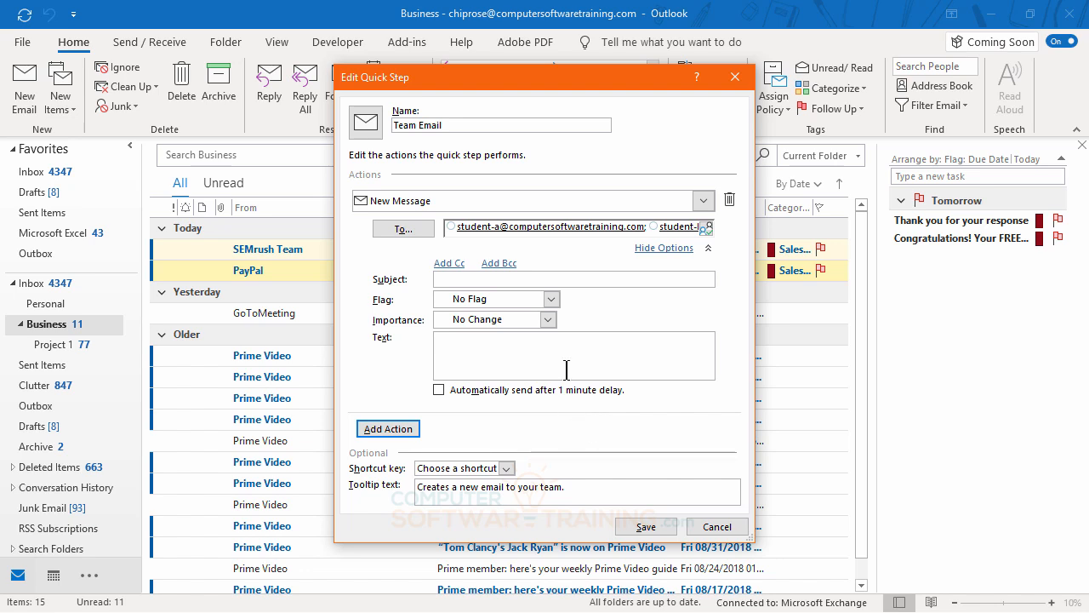
{"action": "left_click", "coordinate": [499, 264]}
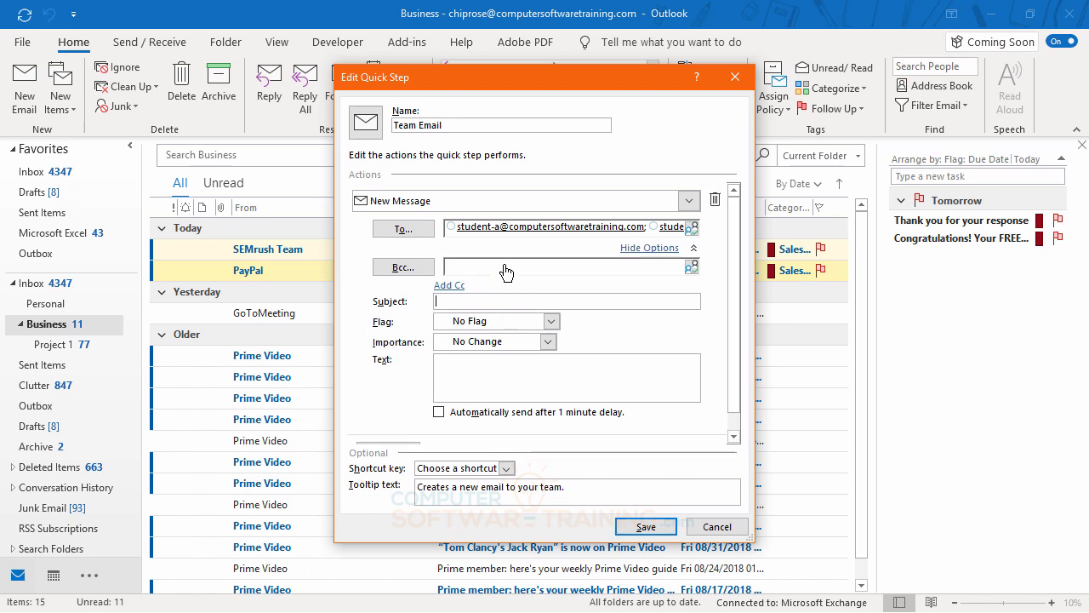
{"action": "left_click", "coordinate": [425, 269]}
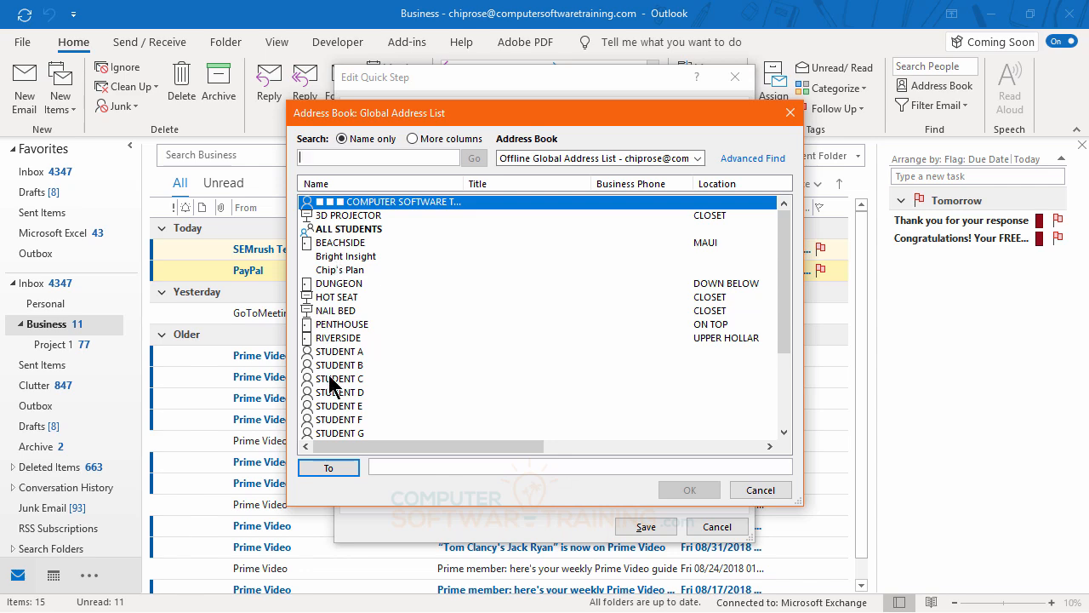
{"action": "left_click", "coordinate": [344, 419]}
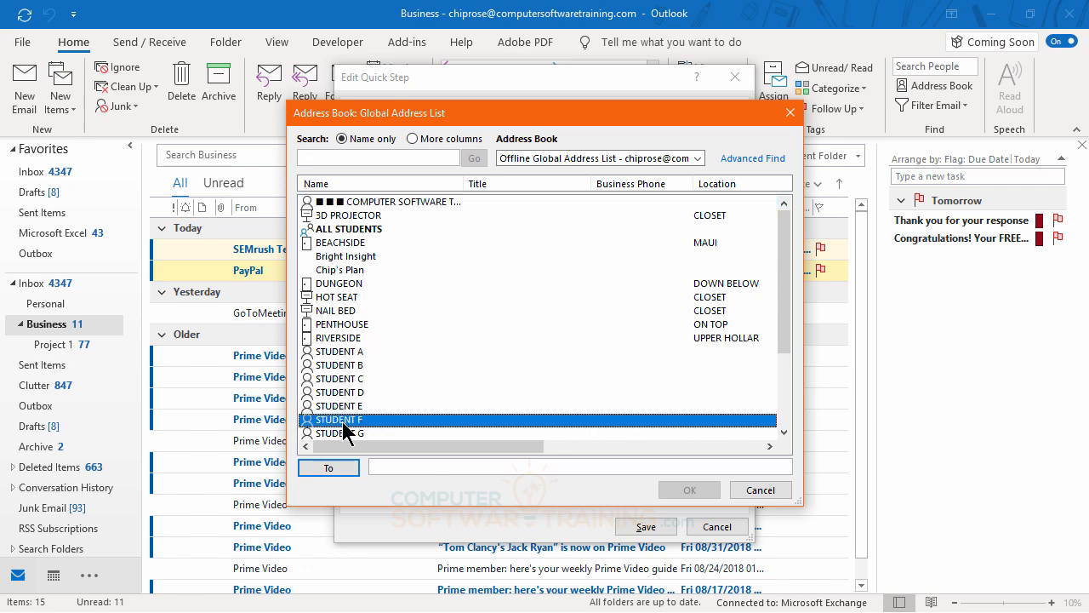
{"action": "left_click", "coordinate": [333, 470]}
{"action": "left_click", "coordinate": [688, 495]}
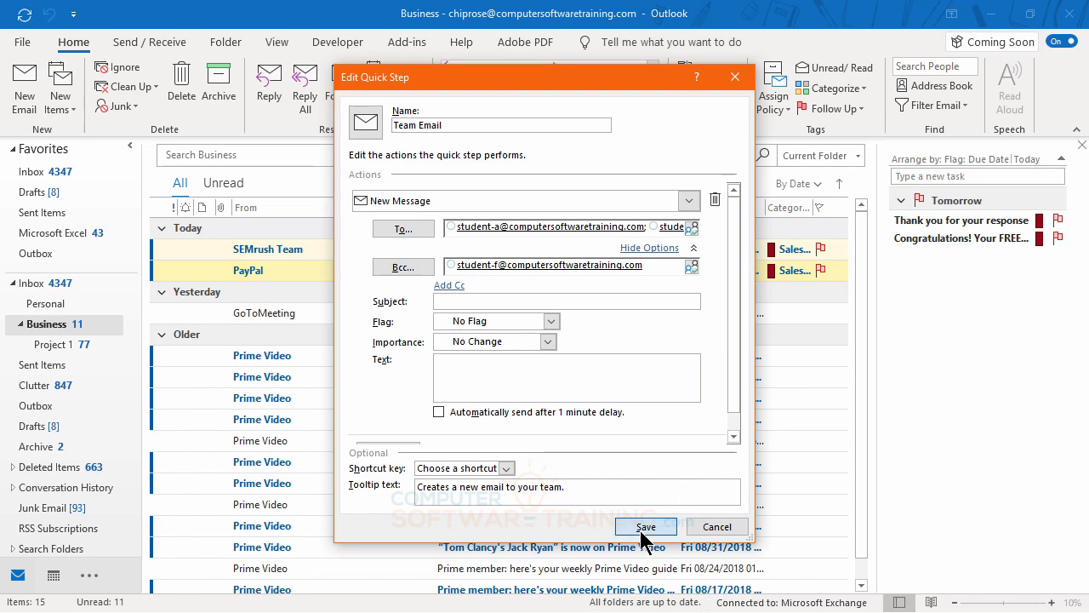
{"action": "left_click", "coordinate": [645, 528]}
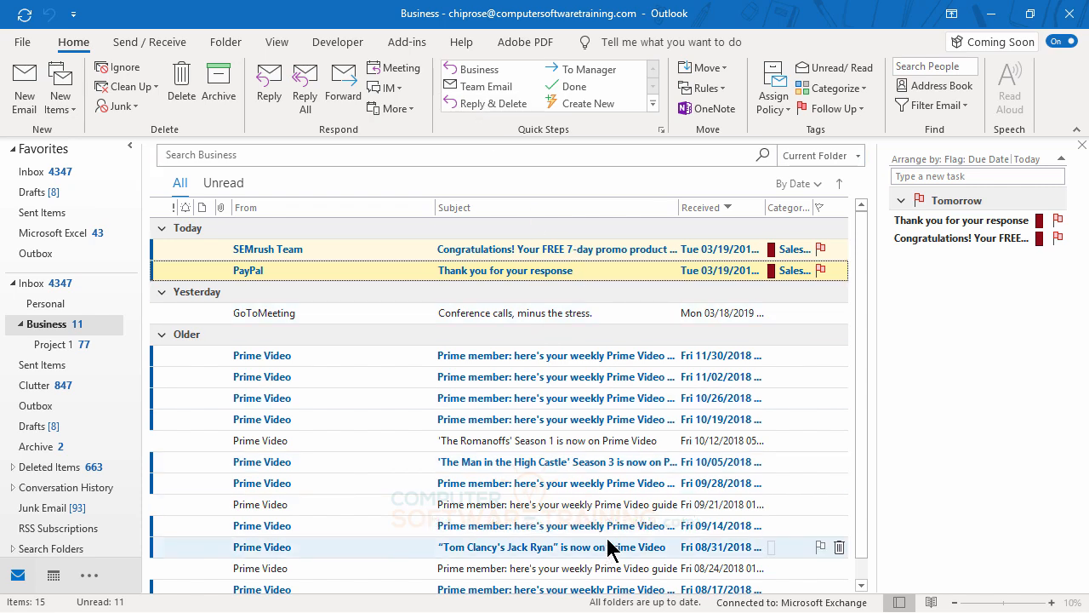
Reopen the Team Email quick step for editing and set its shortcut key to CTRL+SHIFT+2
{"action": "right_click", "coordinate": [468, 87]}
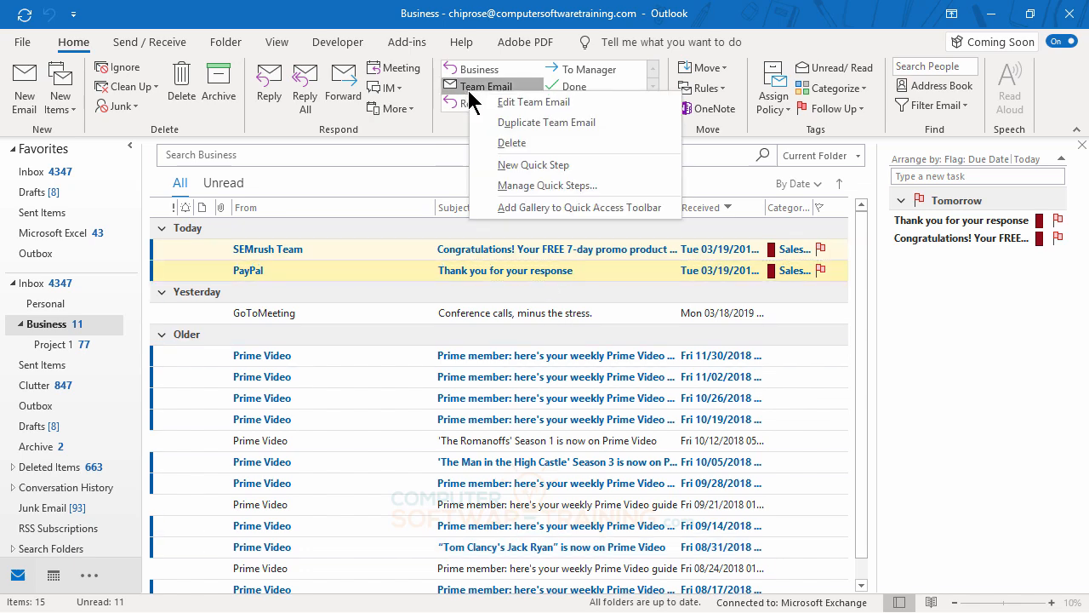
{"action": "left_click", "coordinate": [519, 105]}
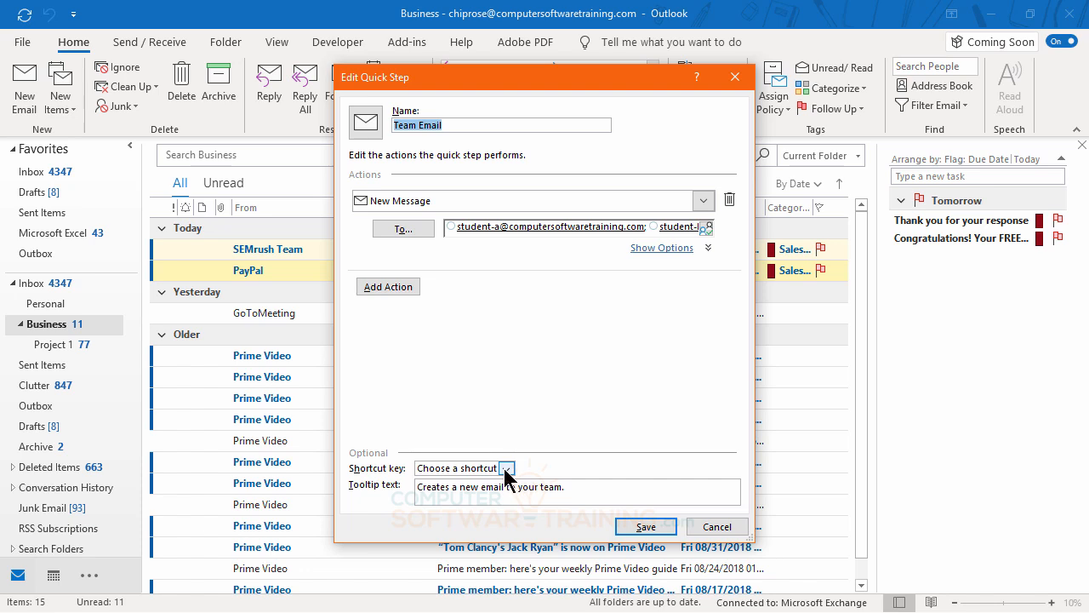
{"action": "left_click", "coordinate": [506, 469]}
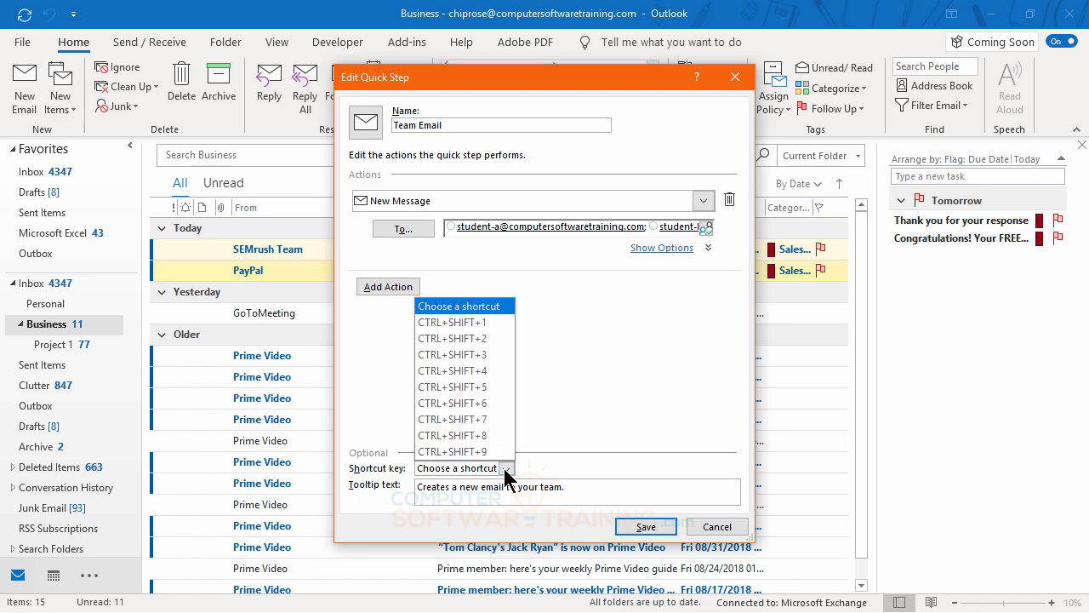
{"action": "left_click", "coordinate": [454, 339]}
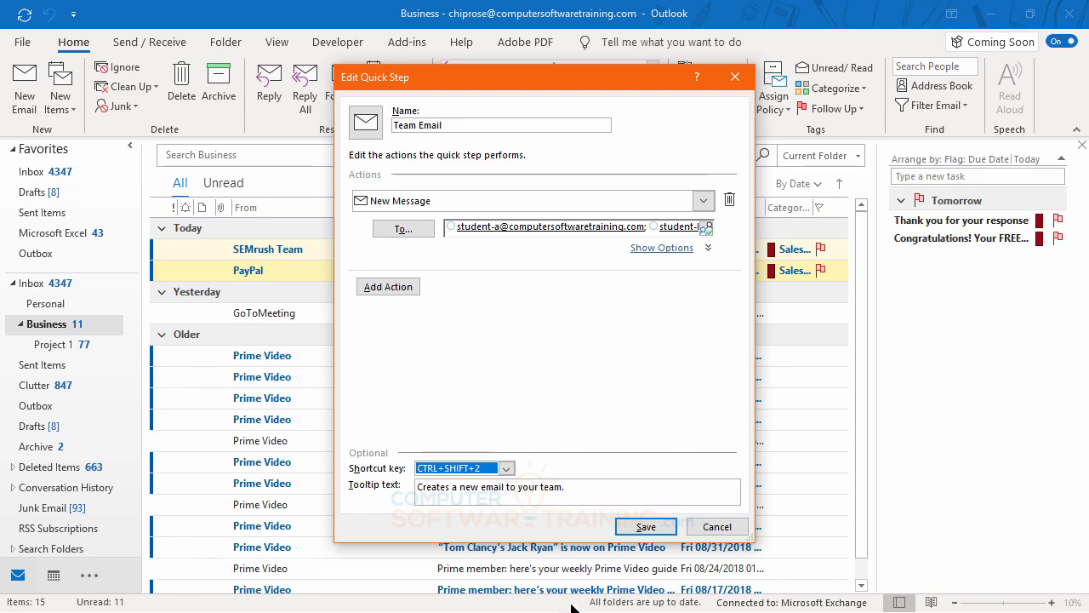
{"action": "left_click", "coordinate": [647, 528]}
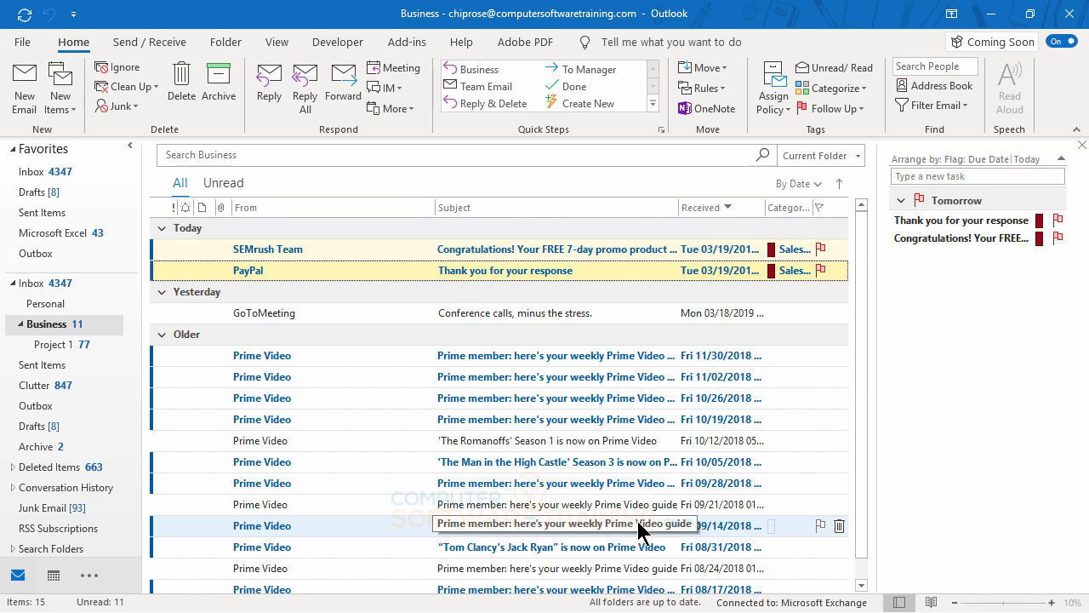
{"action": "key", "text": "ctrl+shift+1"}
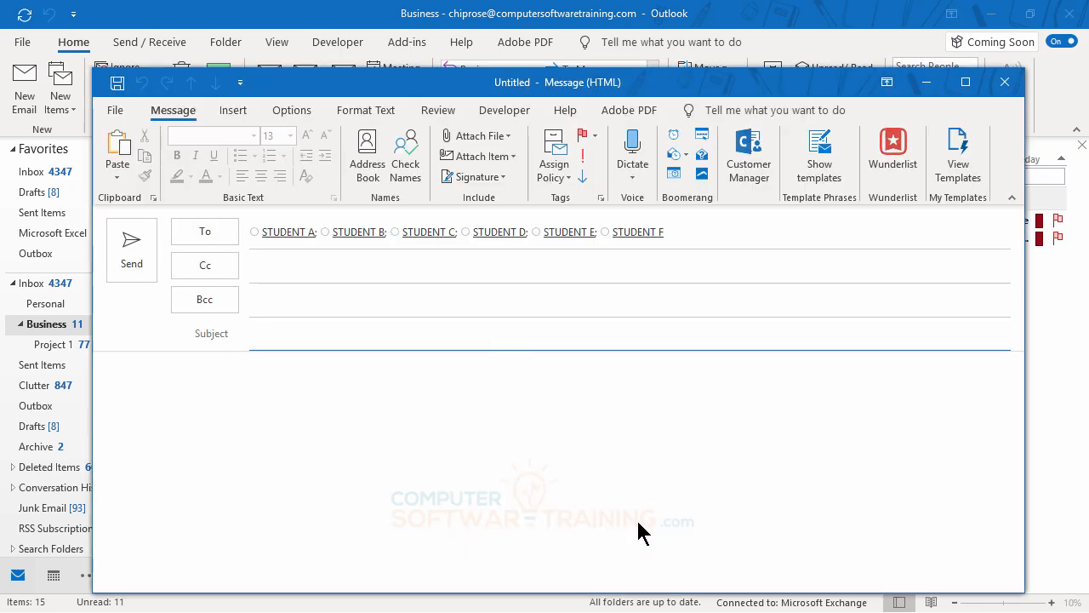
{"action": "type", "text": "767868687687 6876"}
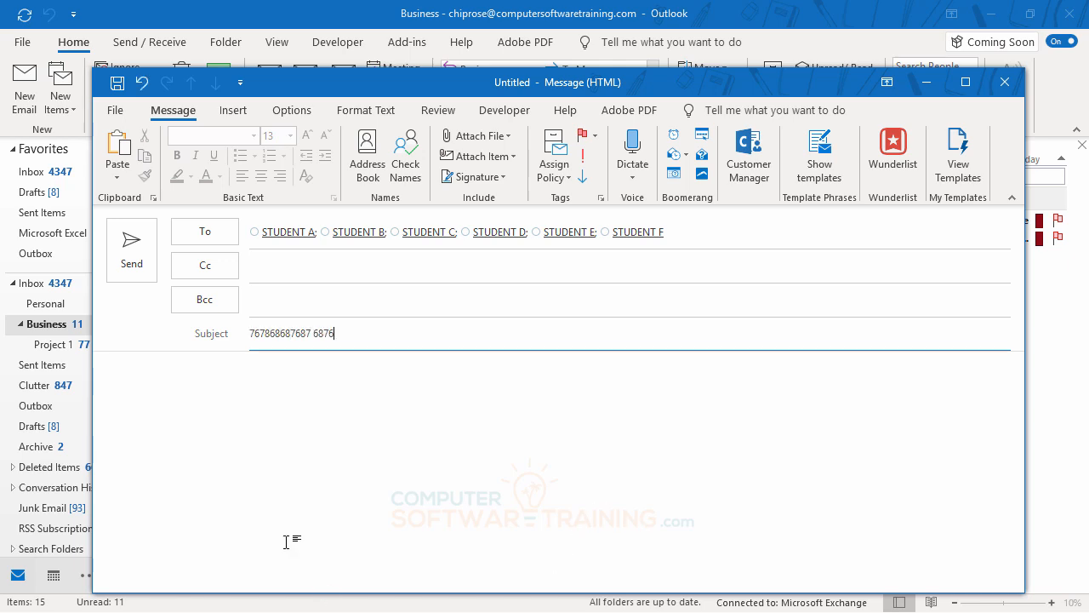
{"action": "left_click", "coordinate": [145, 366]}
{"action": "type", "text": "6776"}
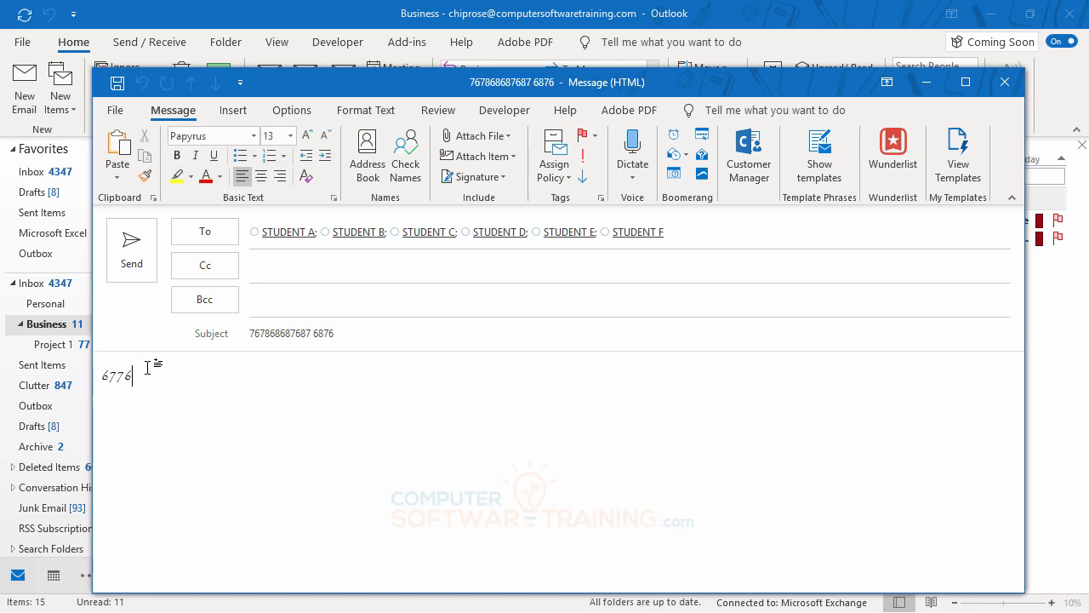
{"action": "type", "text": " 7 5765 76 576 576 576"}
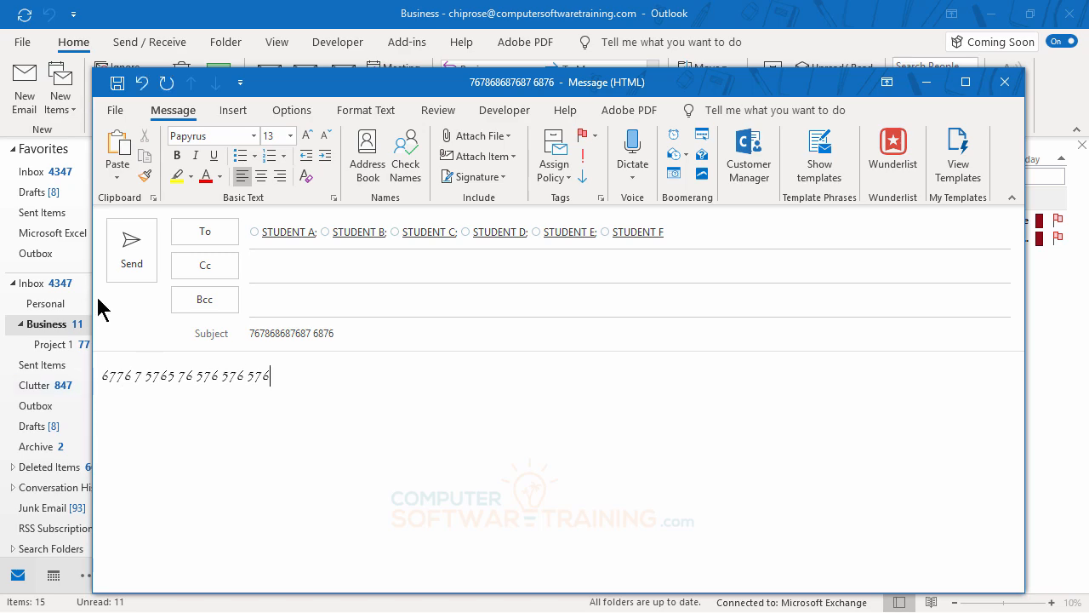
{"action": "left_click", "coordinate": [133, 255]}
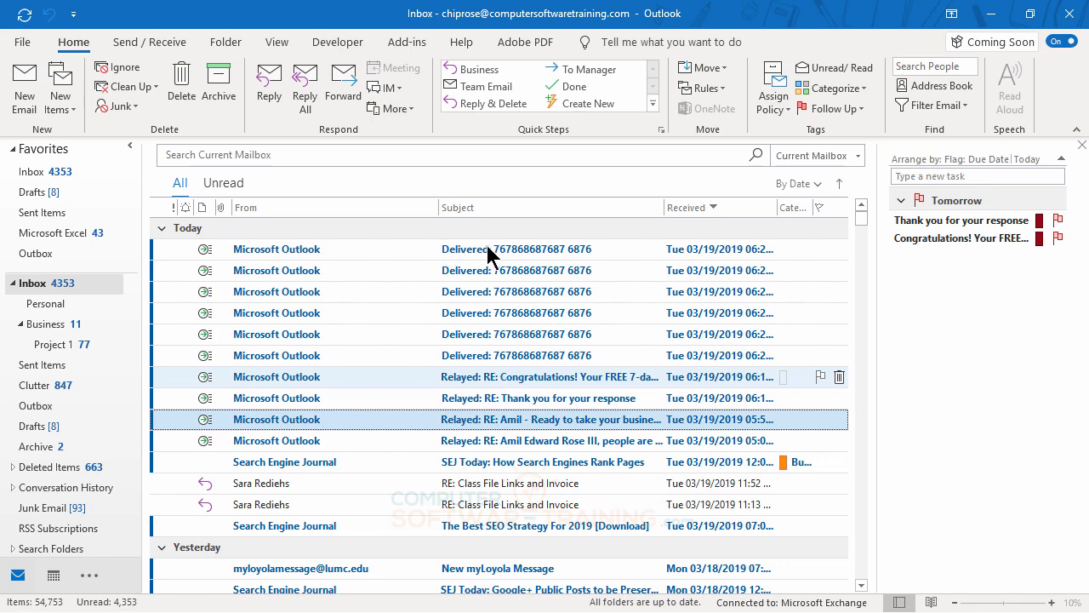
Add the mailbox owner's own e-mail address as a Bcc recipient in the Team Email quick step's new message options and save it
{"action": "right_click", "coordinate": [472, 88]}
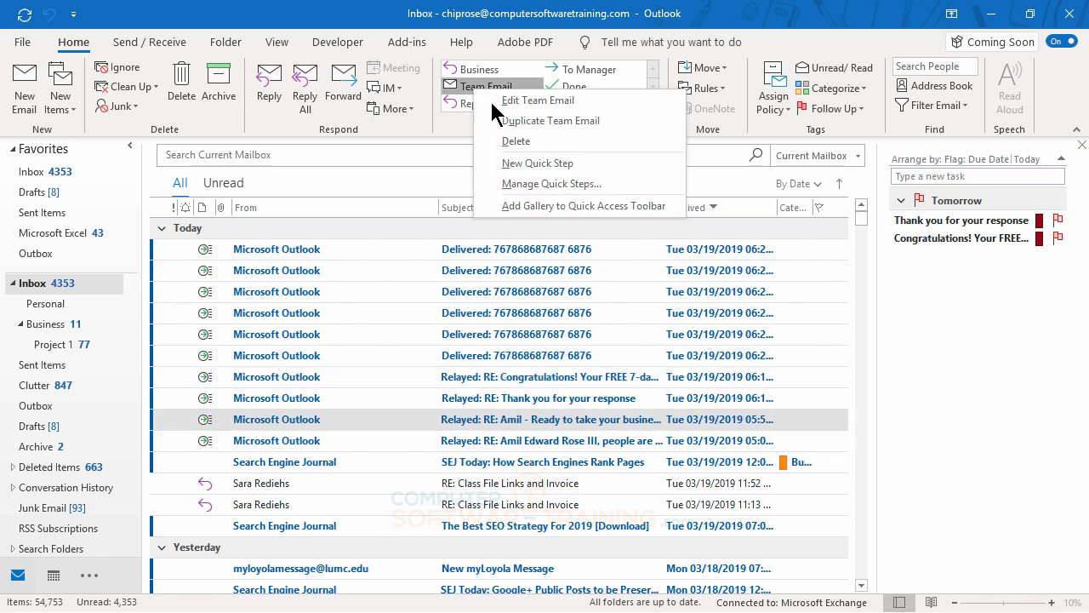
{"action": "left_click", "coordinate": [538, 100]}
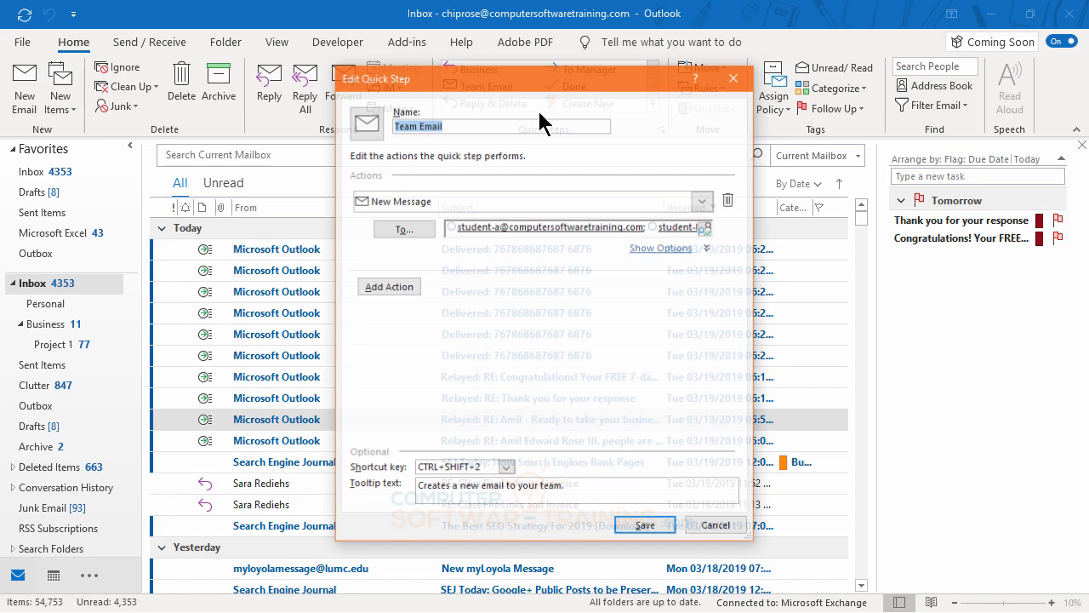
{"action": "left_click", "coordinate": [643, 247]}
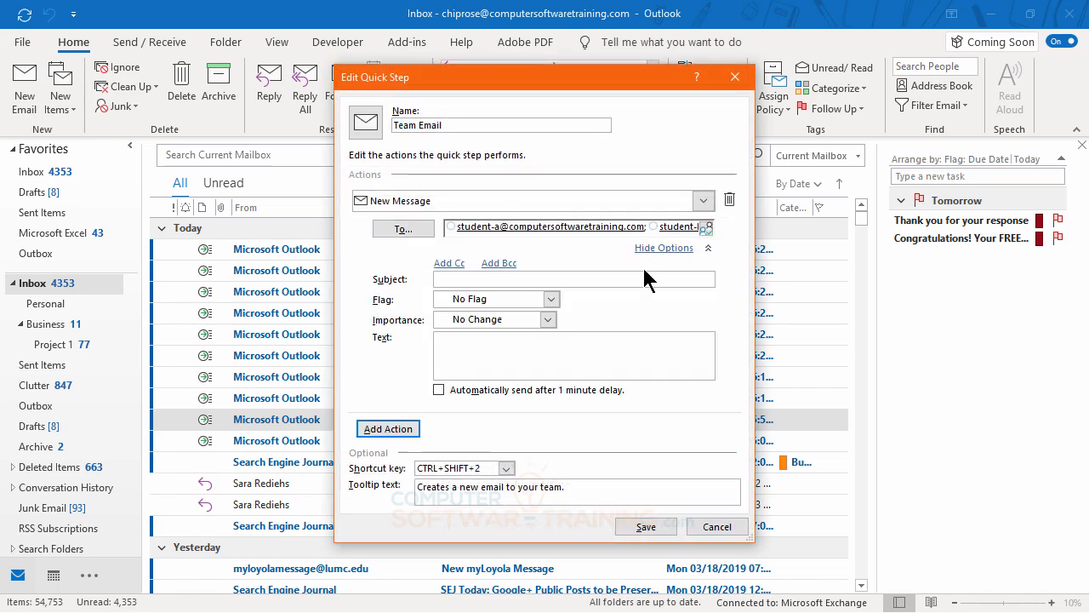
{"action": "left_click", "coordinate": [499, 263]}
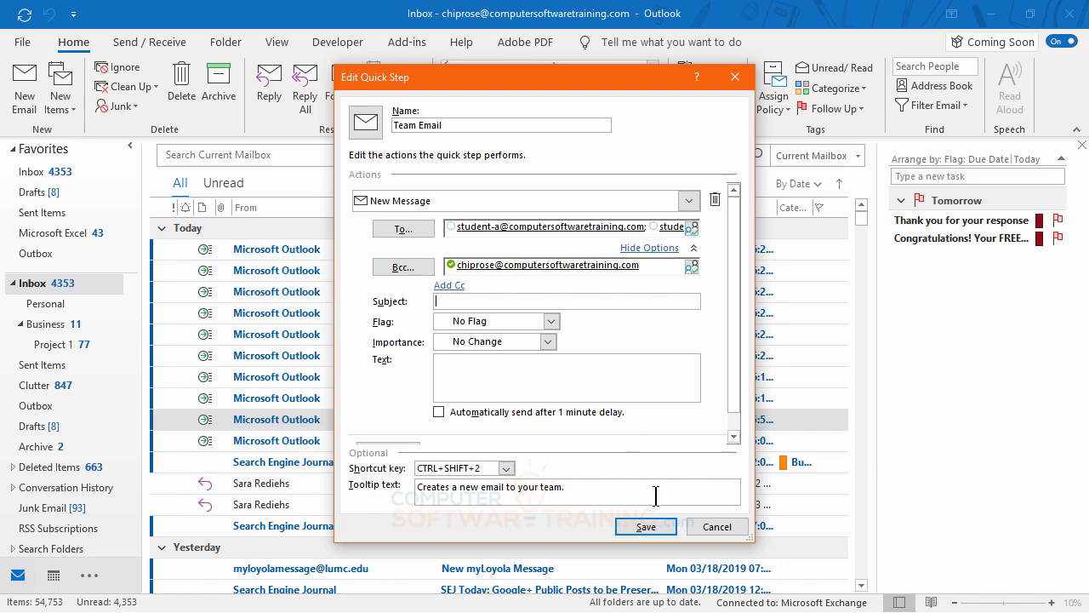
{"action": "left_click", "coordinate": [655, 524]}
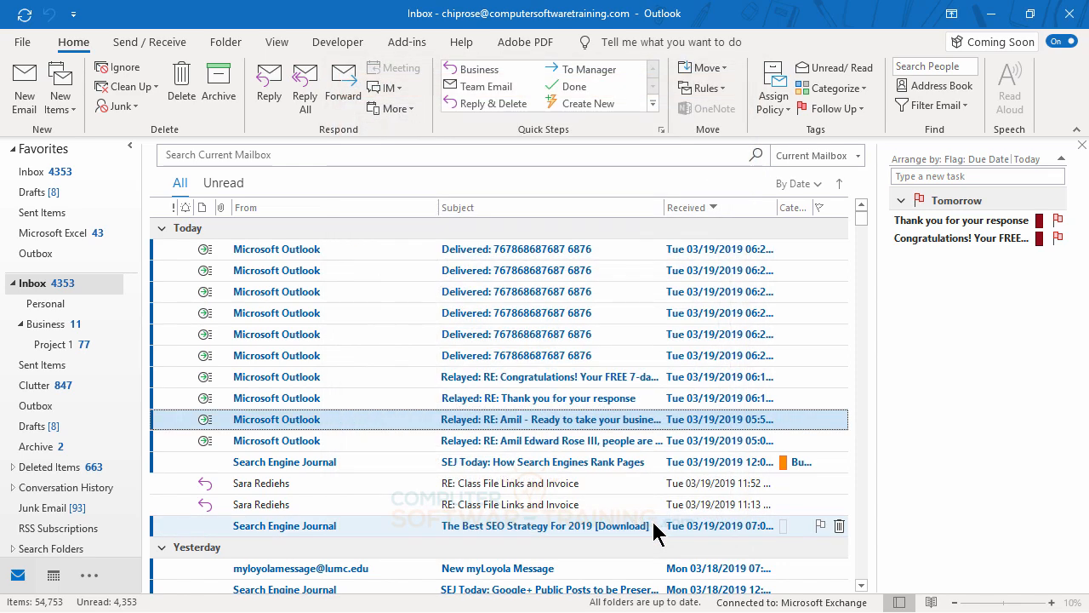
Run the Team Email quick step to check the To and Bcc recipients of the new message, and close it unsent
{"action": "left_click", "coordinate": [479, 87]}
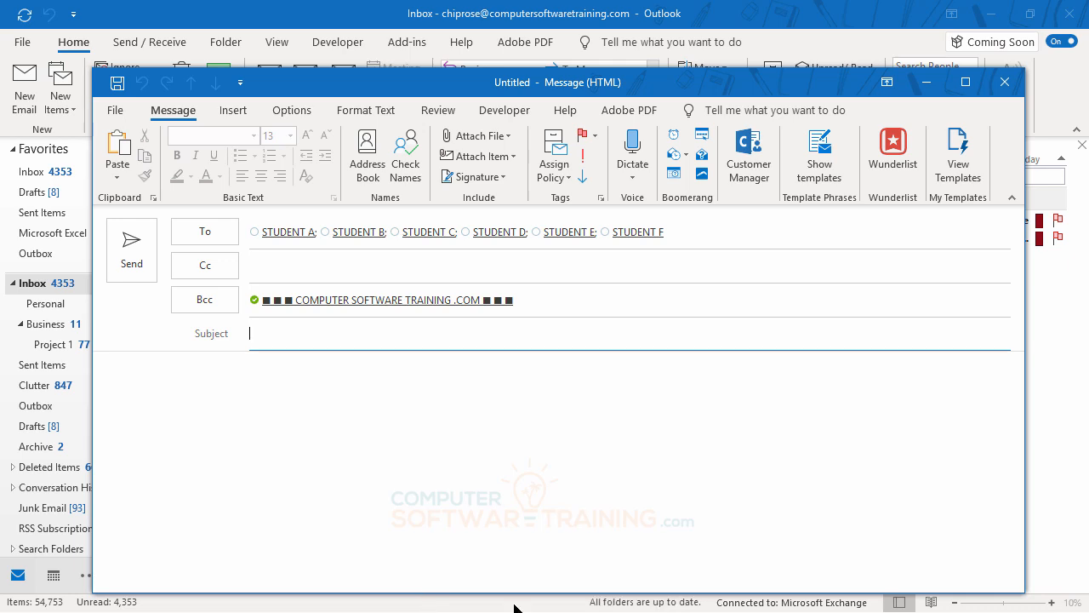
{"action": "left_click", "coordinate": [1005, 84]}
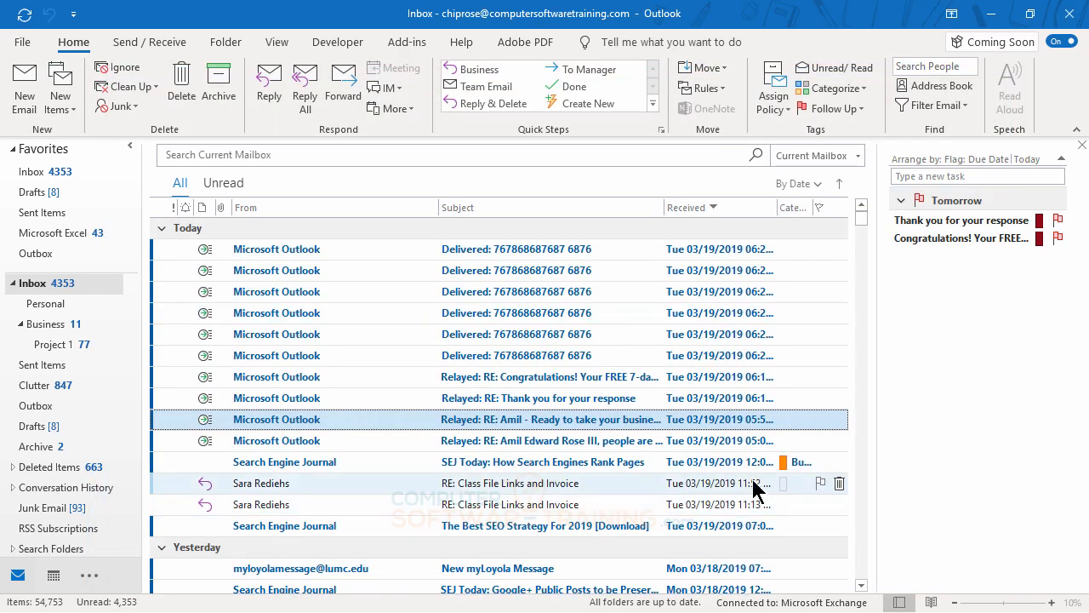
{"action": "left_click", "coordinate": [43, 215]}
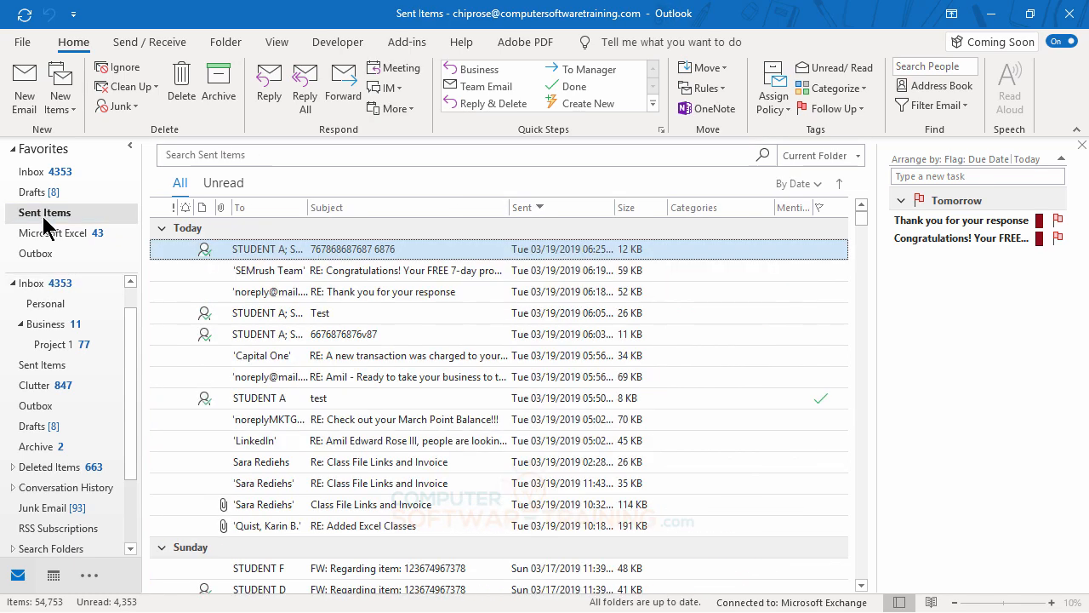
{"action": "double_click", "coordinate": [250, 252]}
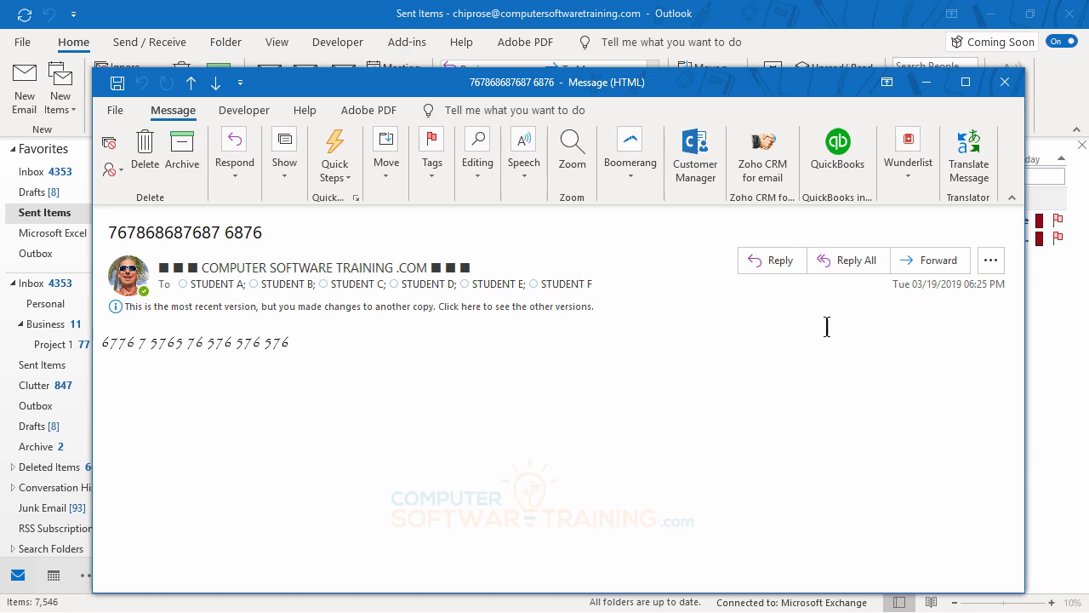
{"action": "left_click", "coordinate": [1007, 83]}
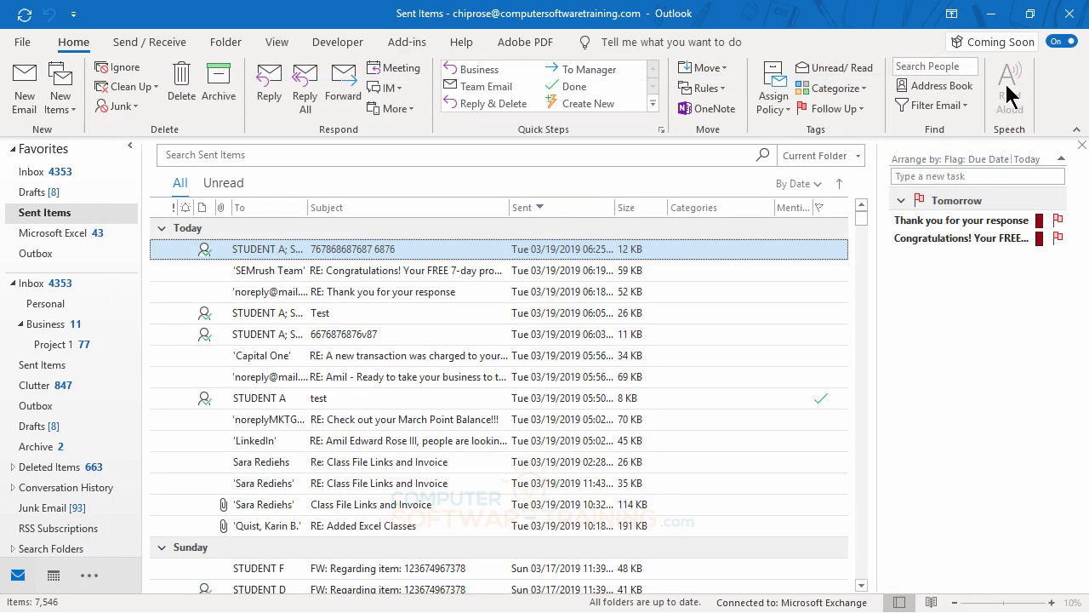
{"action": "key", "text": "Return"}
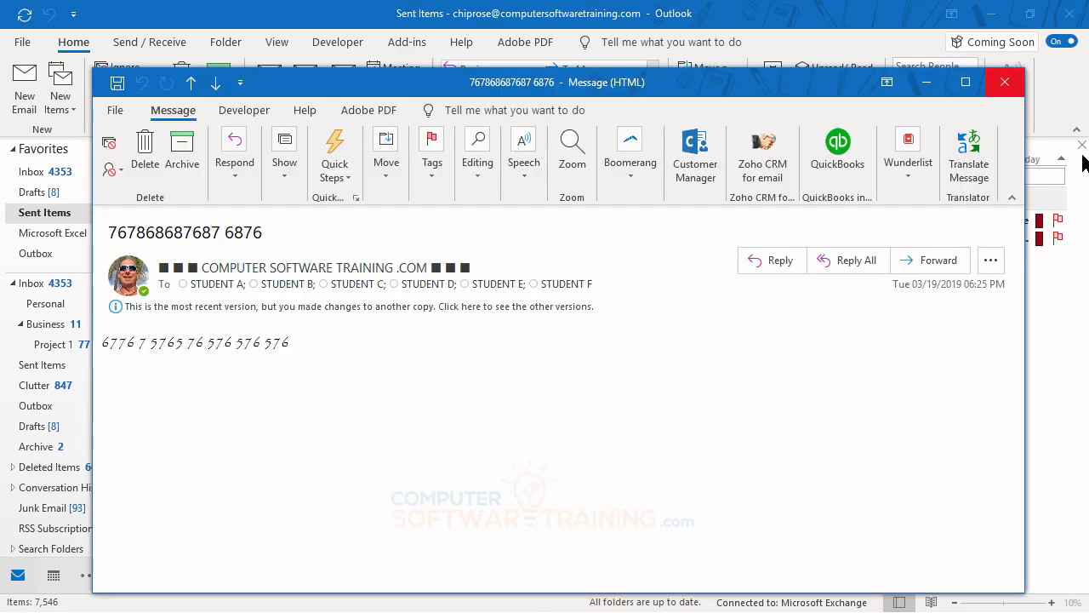
{"action": "left_click", "coordinate": [1005, 83]}
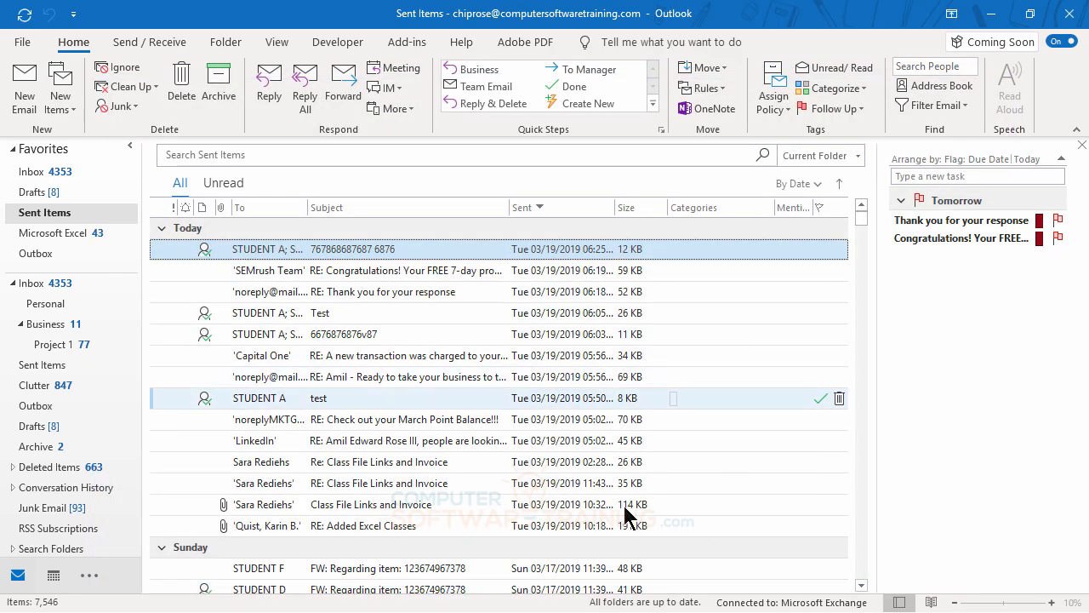
Return to the Inbox and view the full quick steps gallery with its options for creating and managing quick steps
{"action": "left_click", "coordinate": [32, 171]}
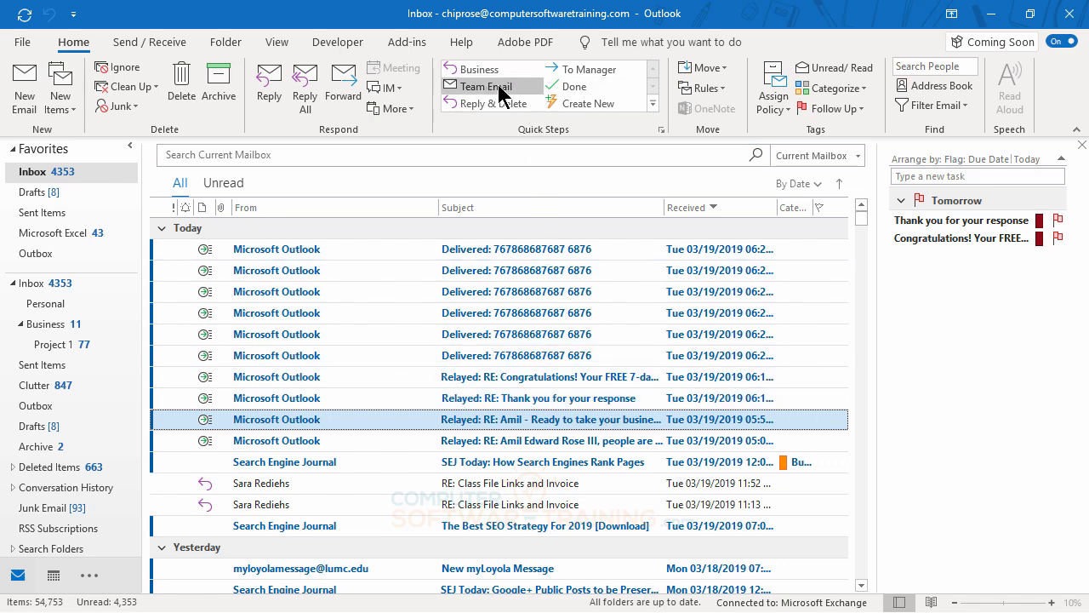
{"action": "left_click", "coordinate": [653, 103]}
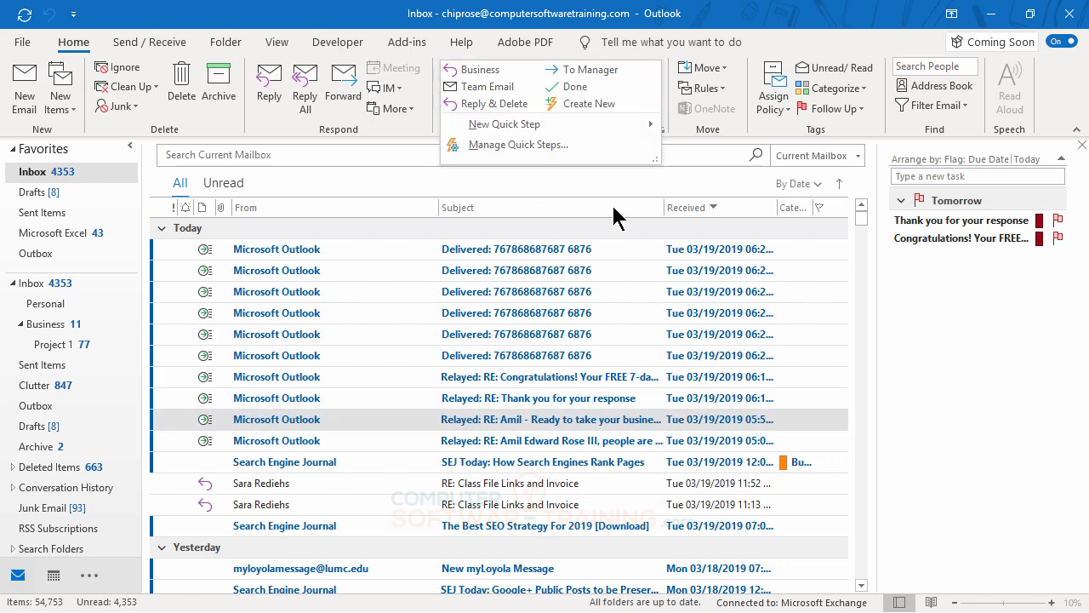
{"action": "left_click", "coordinate": [623, 281]}
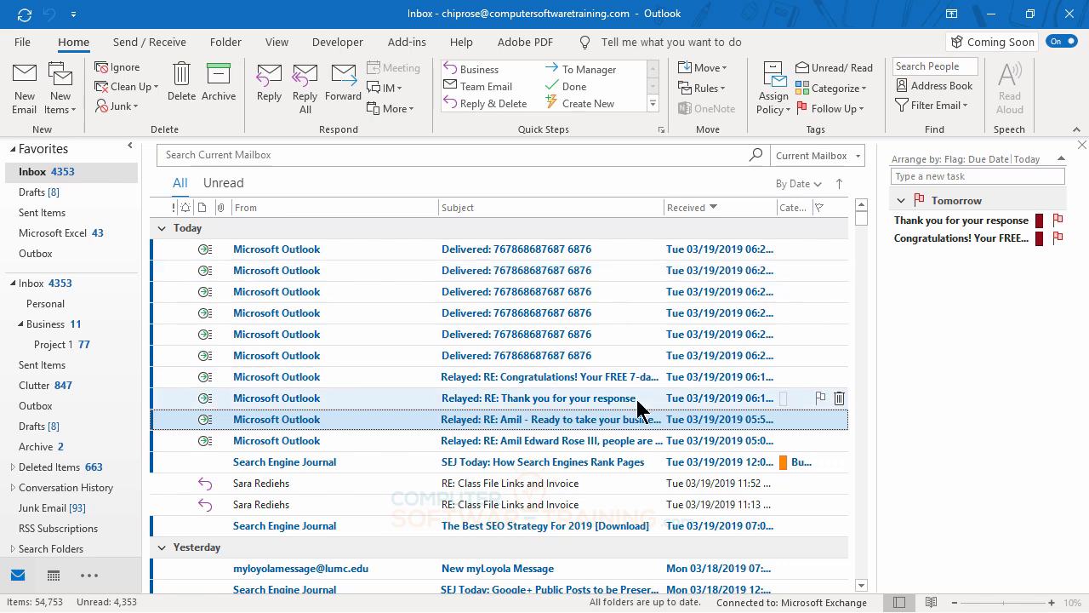